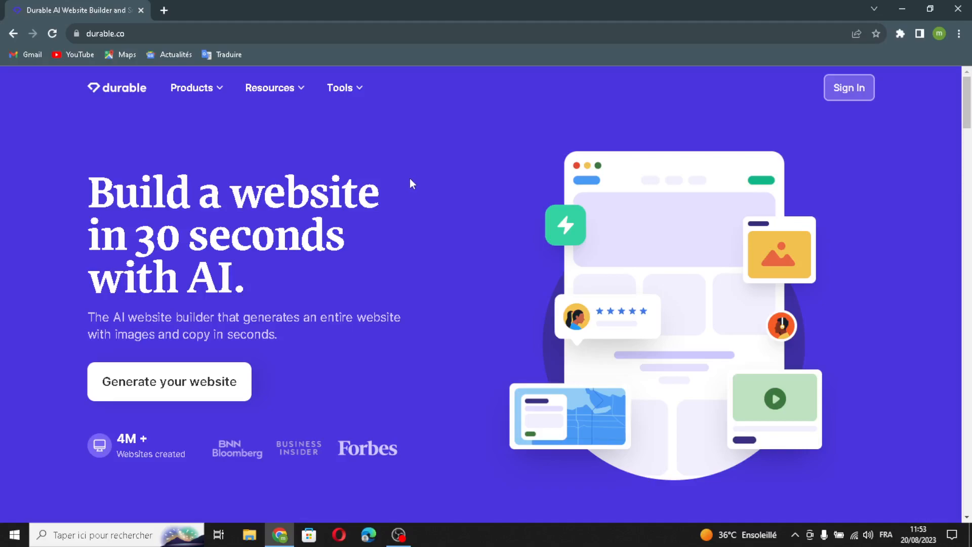
- Sign in to Durable and start creating a new business named EcoPack Innovations
left_click(863, 90)
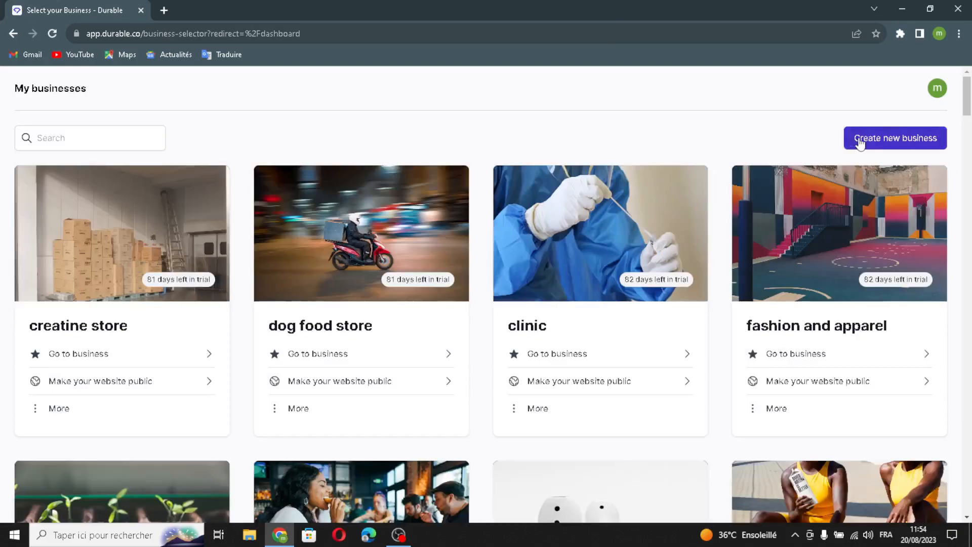
left_click(882, 139)
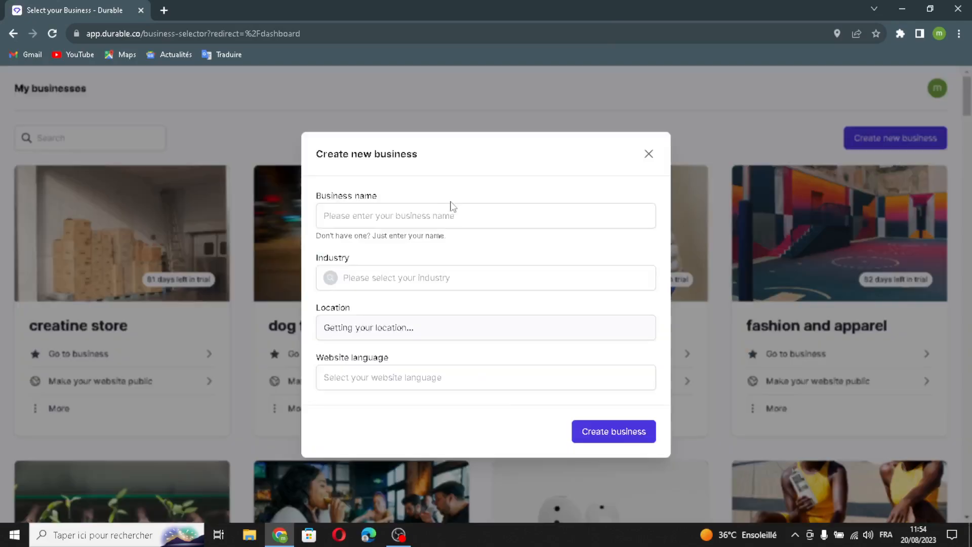
left_click(408, 214)
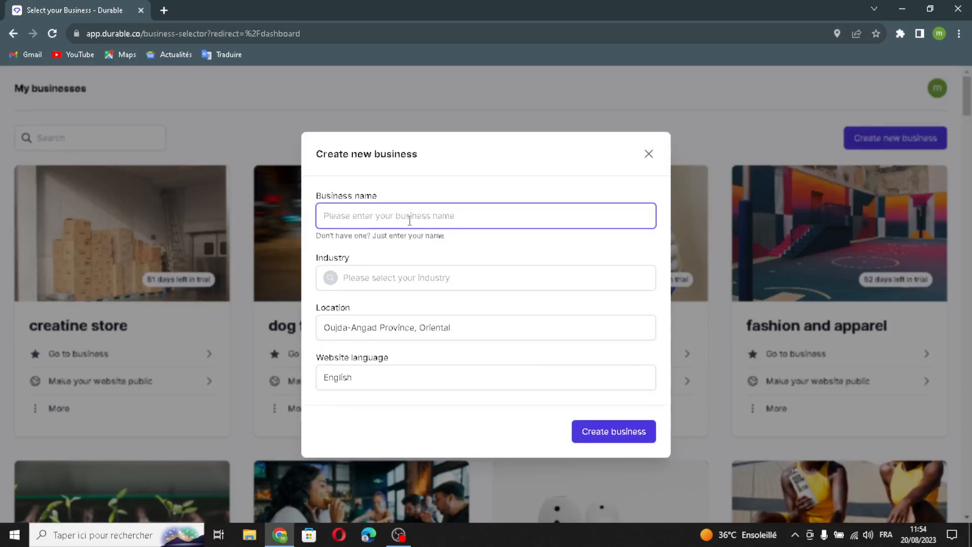
type("EcoPac")
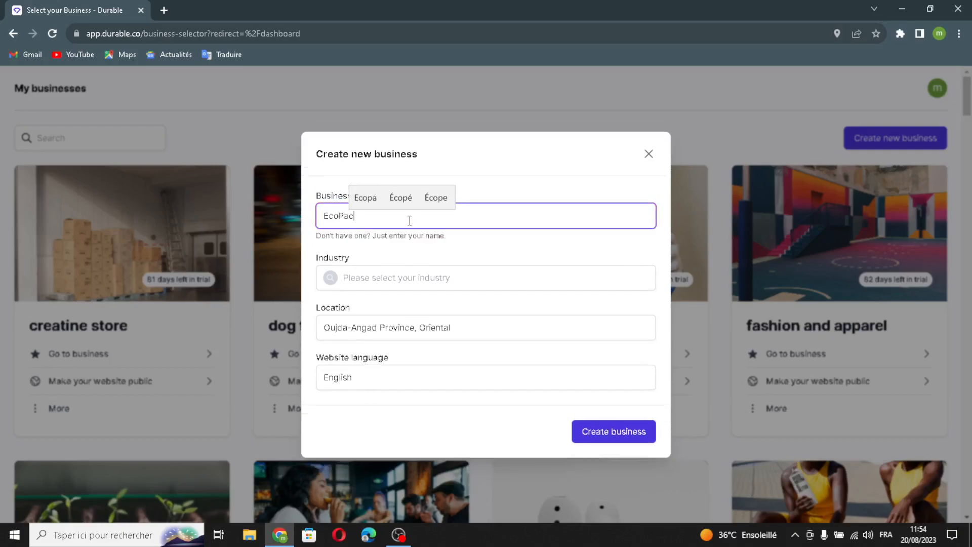
type("k Inn")
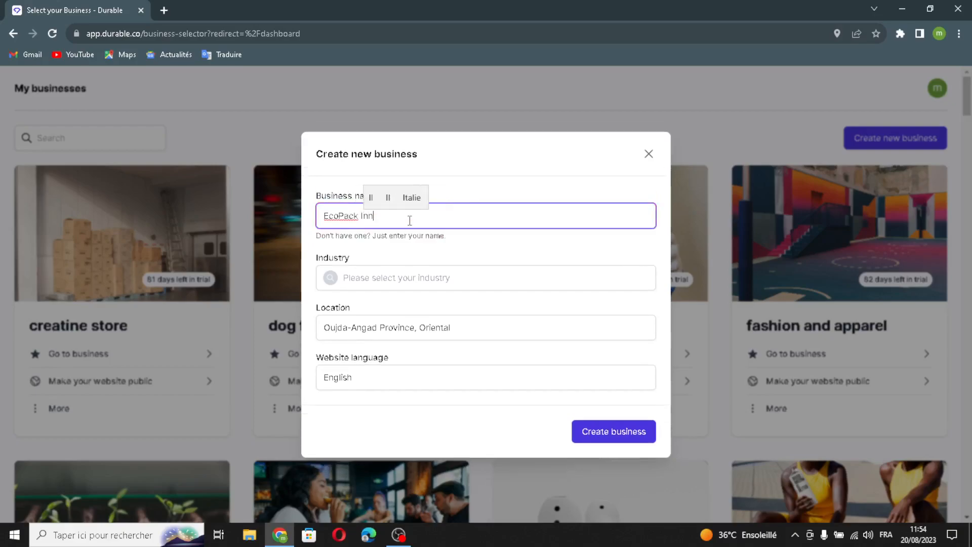
type("ovations")
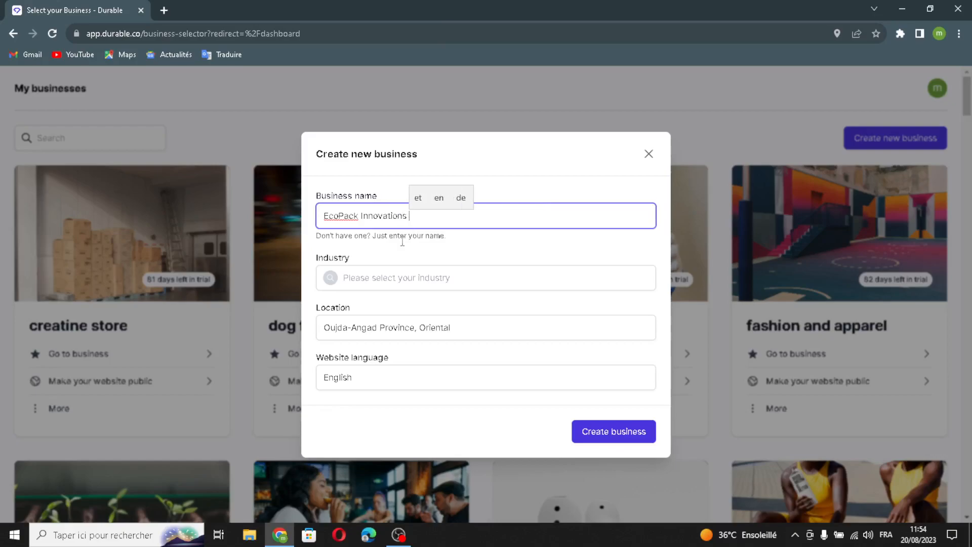
- Set the industry to "Eco-friendly packaging design" and create the business to generate its website
left_click(377, 276)
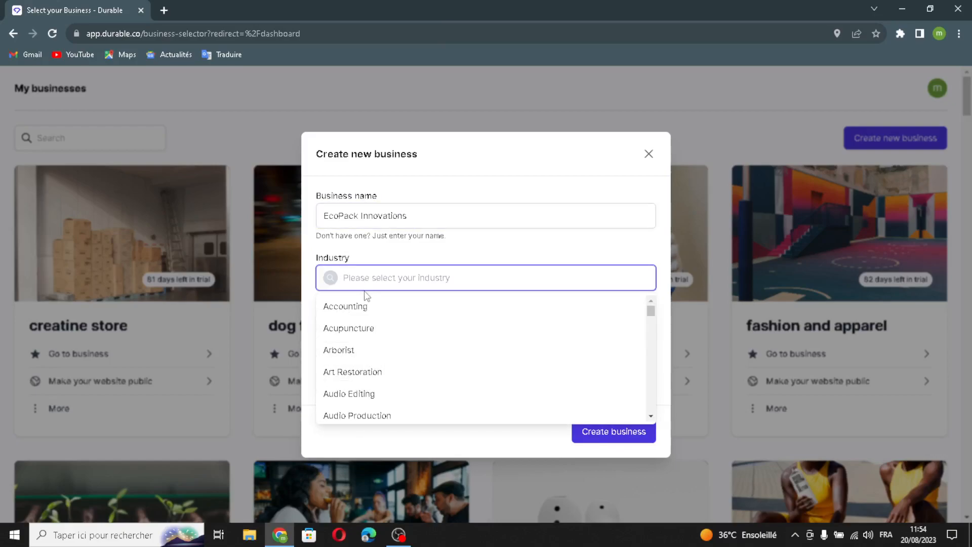
type("Ec")
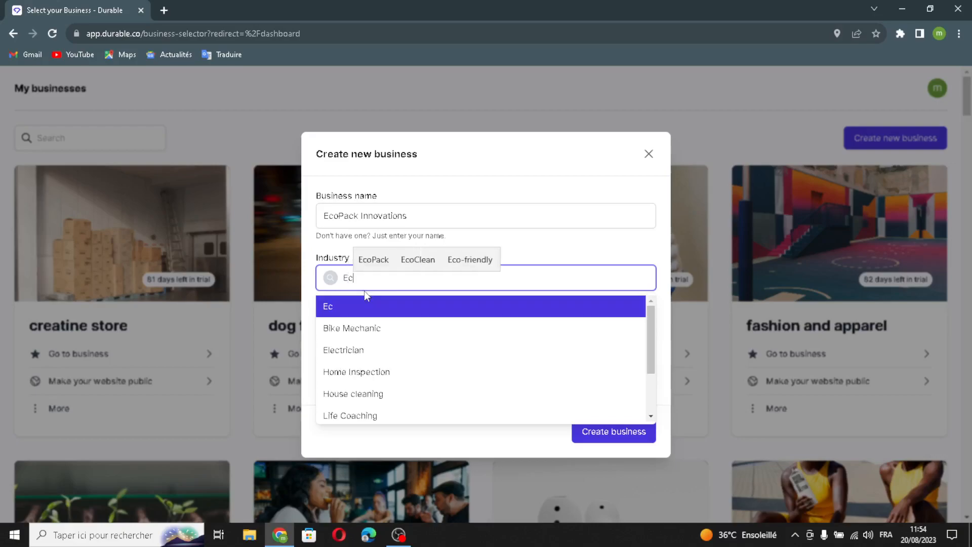
type("o-fri")
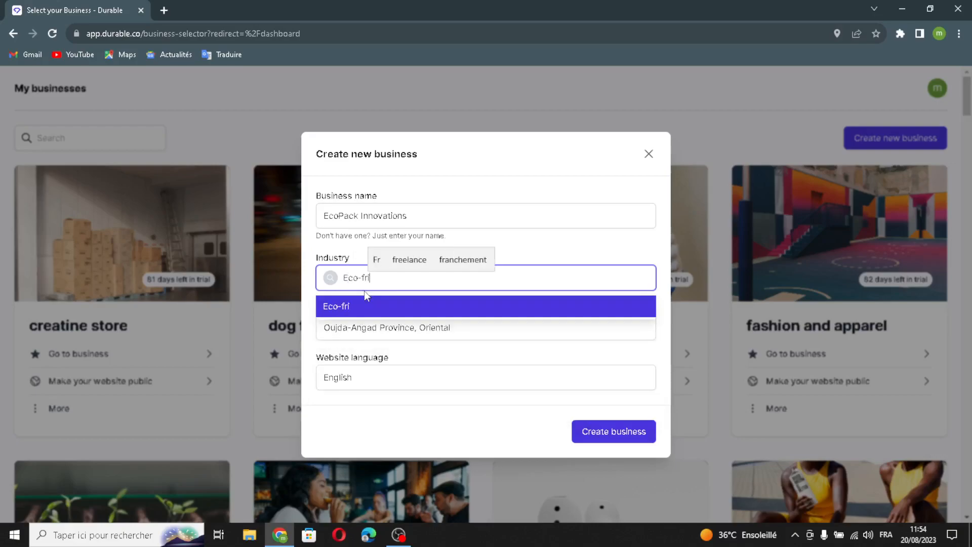
type("endly ")
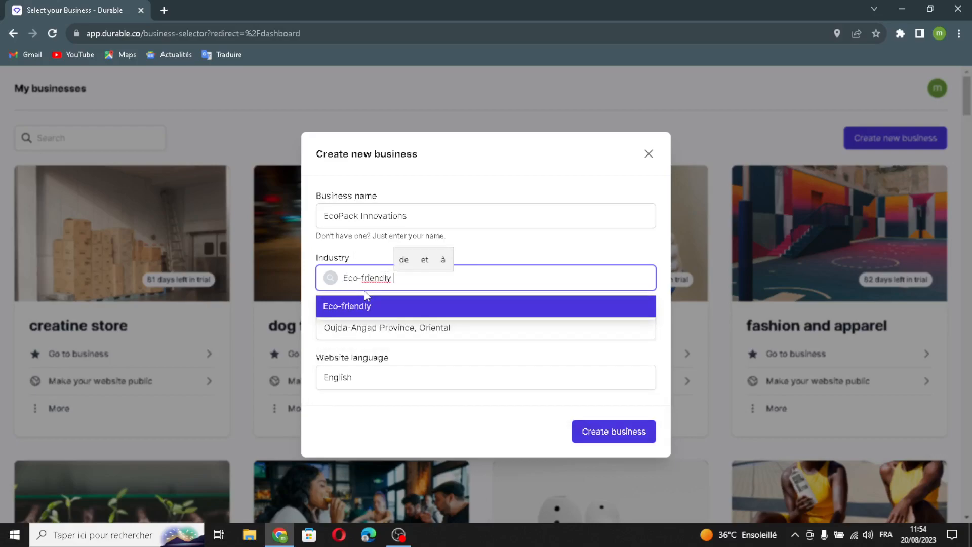
type("pac")
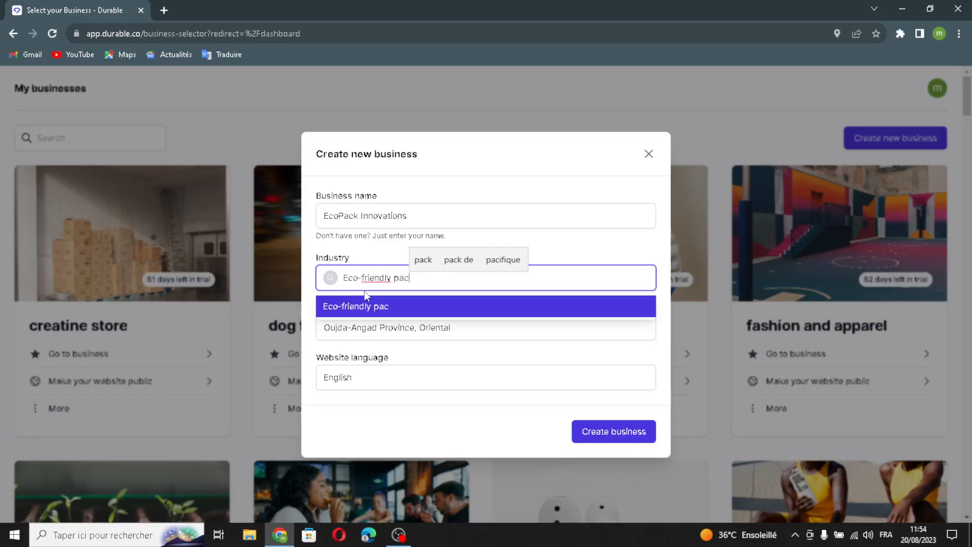
type("kagin")
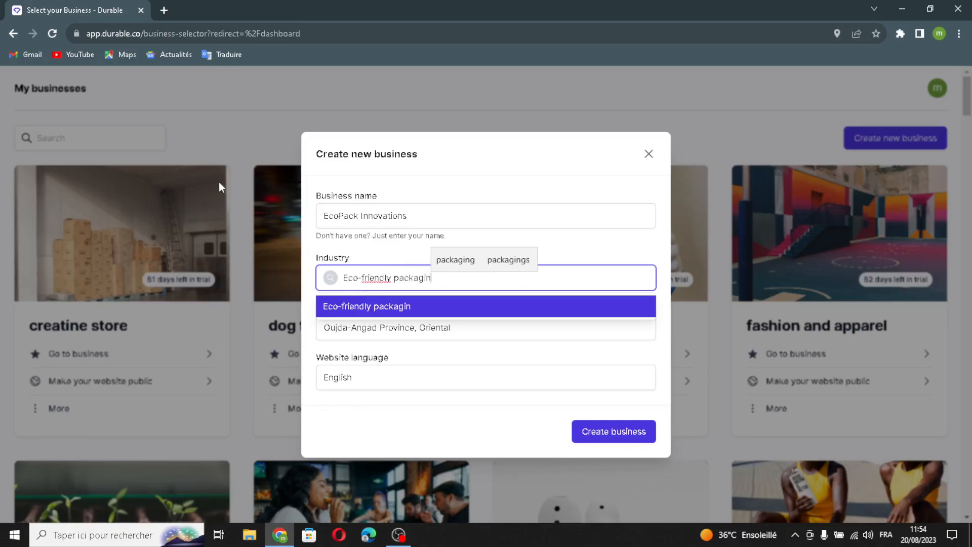
type("g design")
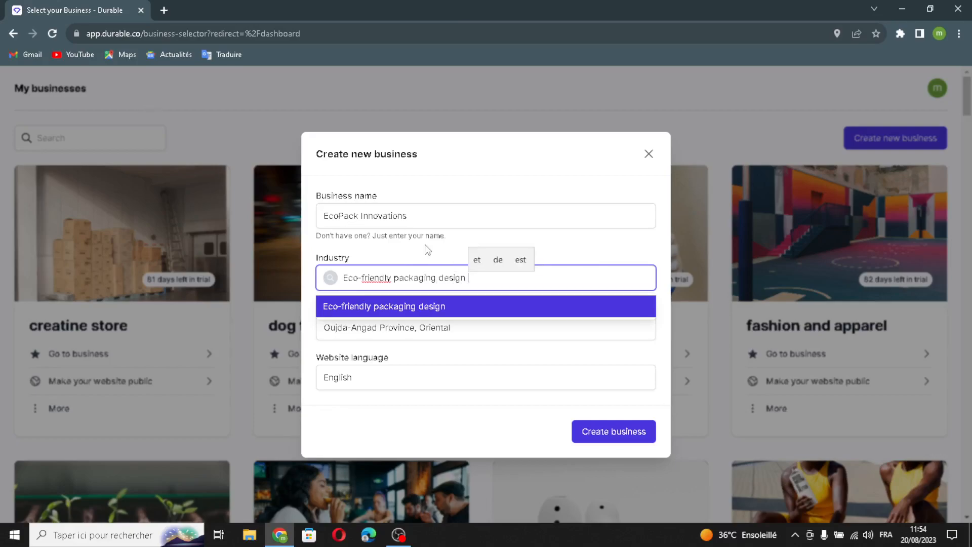
left_click(388, 306)
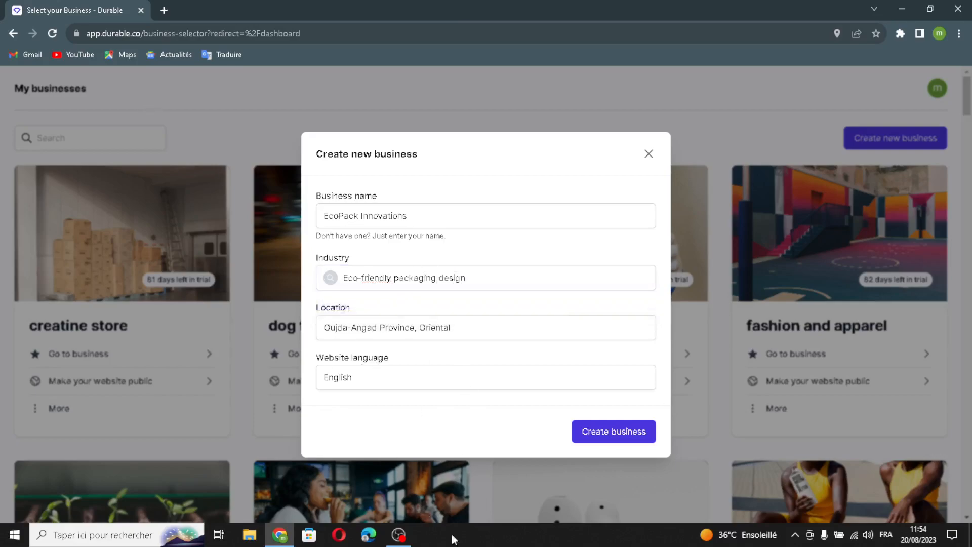
left_click(600, 439)
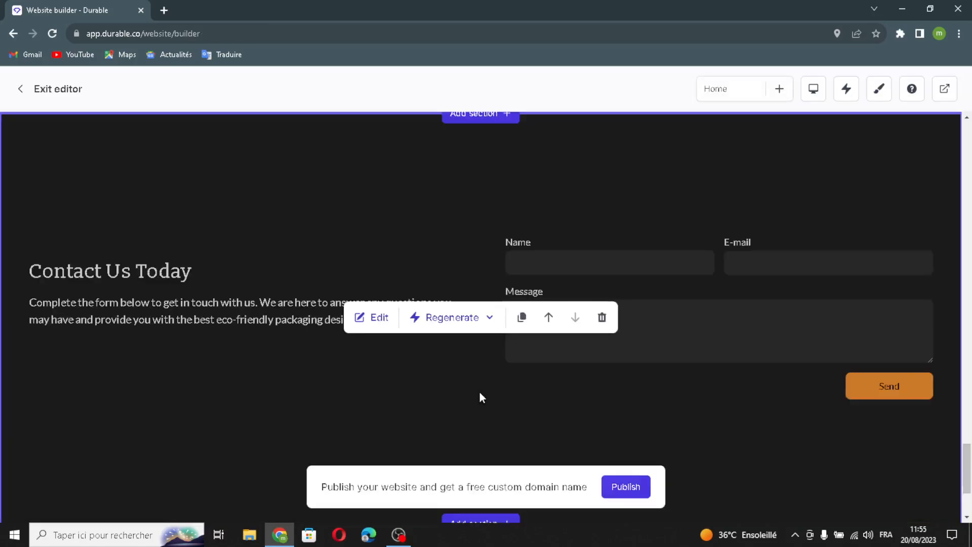
- Open the website header for editing and enable the logo option that replaces the company name
scroll(567, 175, "up", 15)
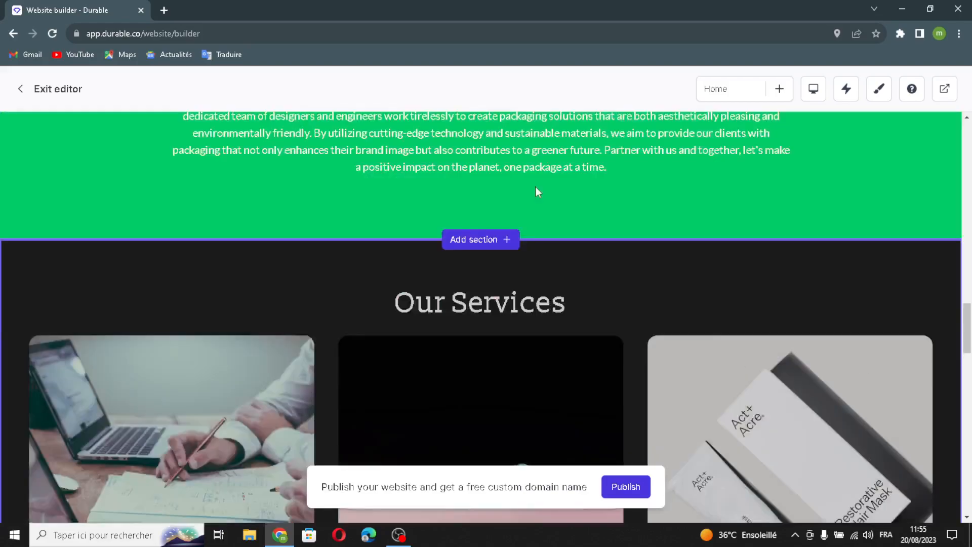
scroll(537, 191, "up", 12)
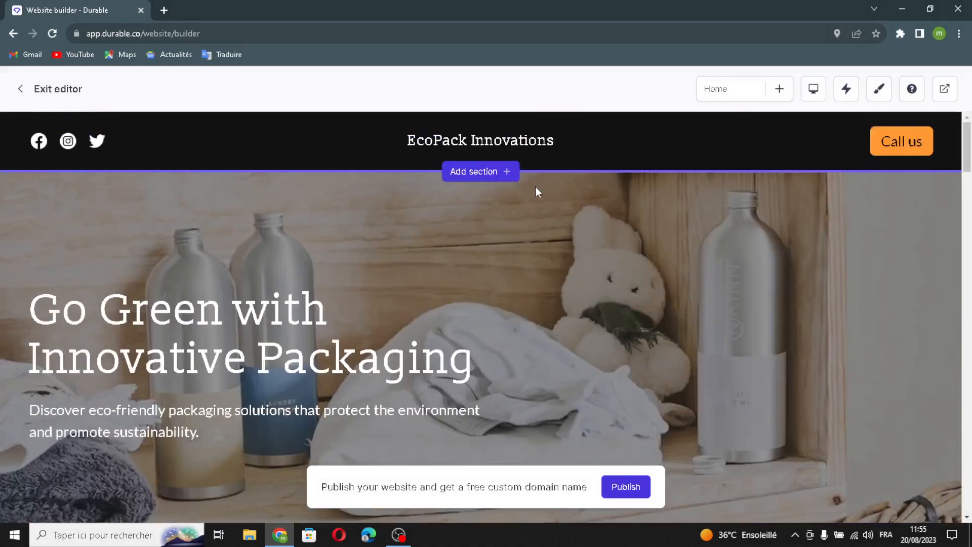
left_click(454, 143)
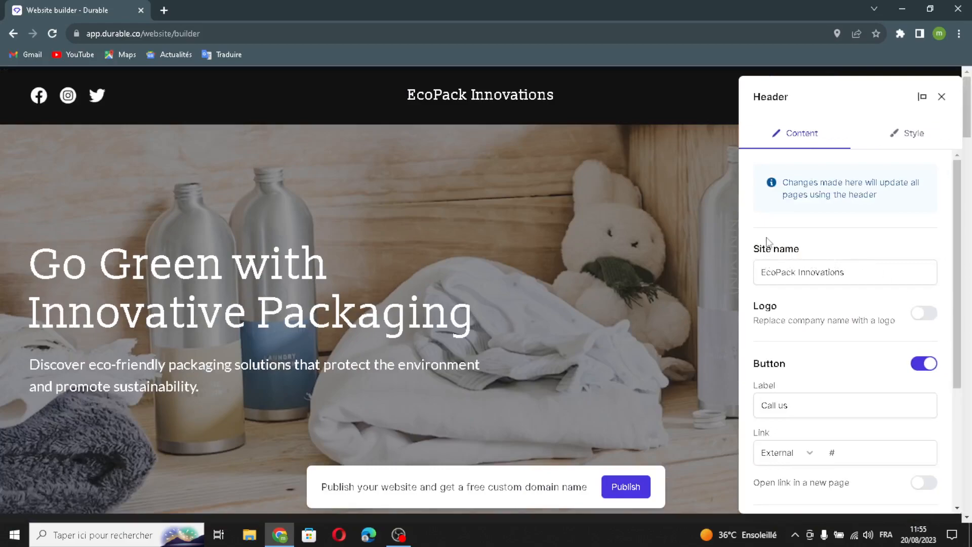
triple_click(852, 261)
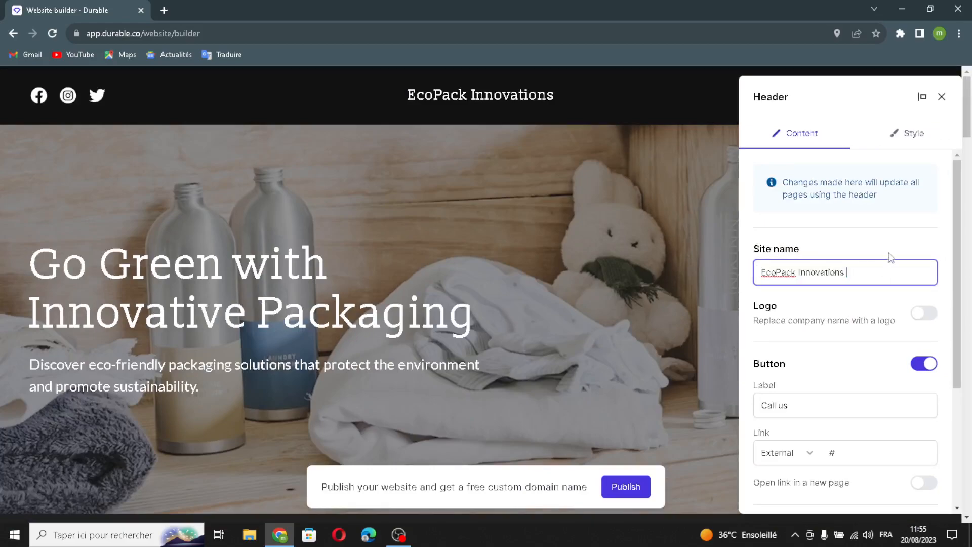
left_click(926, 314)
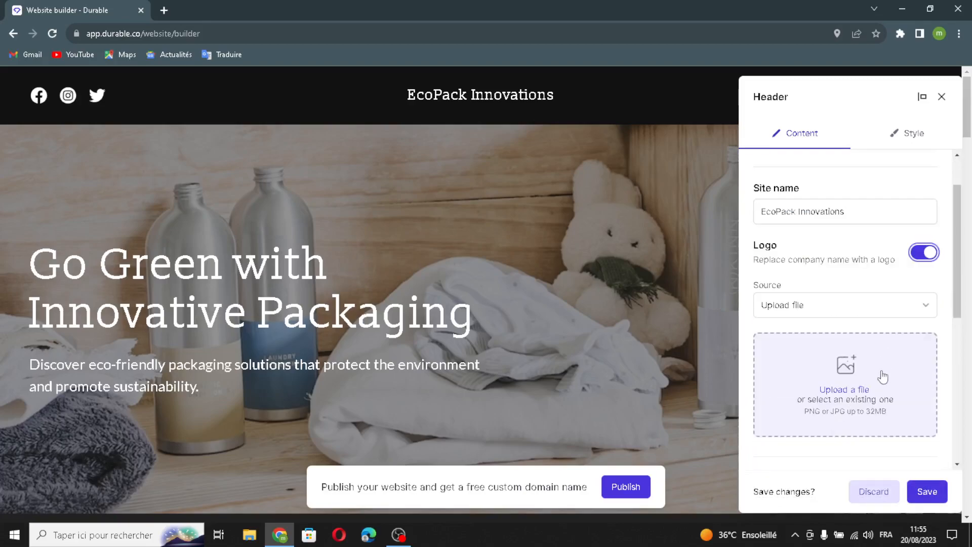
- Make the header's "Call us" button link open in a new page
scroll(861, 385, "down", 3)
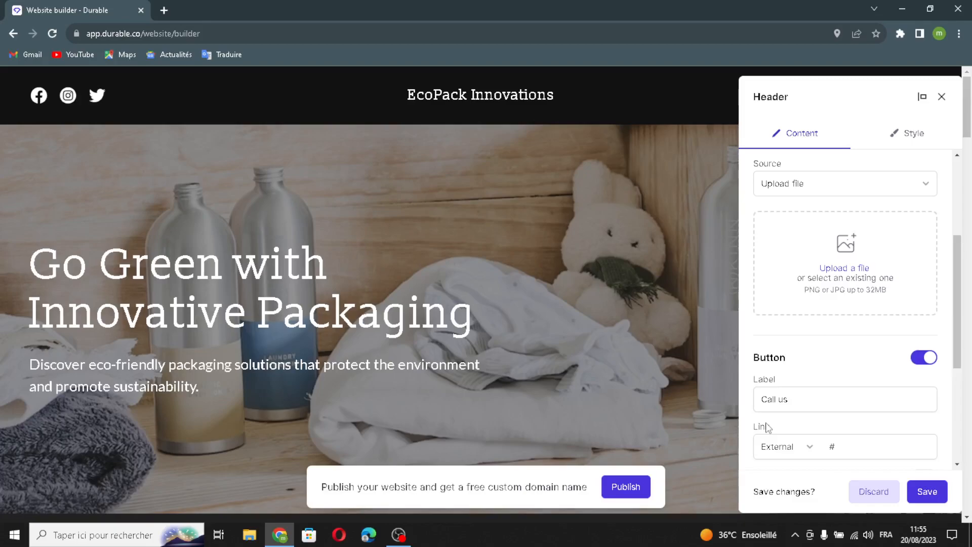
left_click(857, 443)
scroll(805, 397, "down", 2)
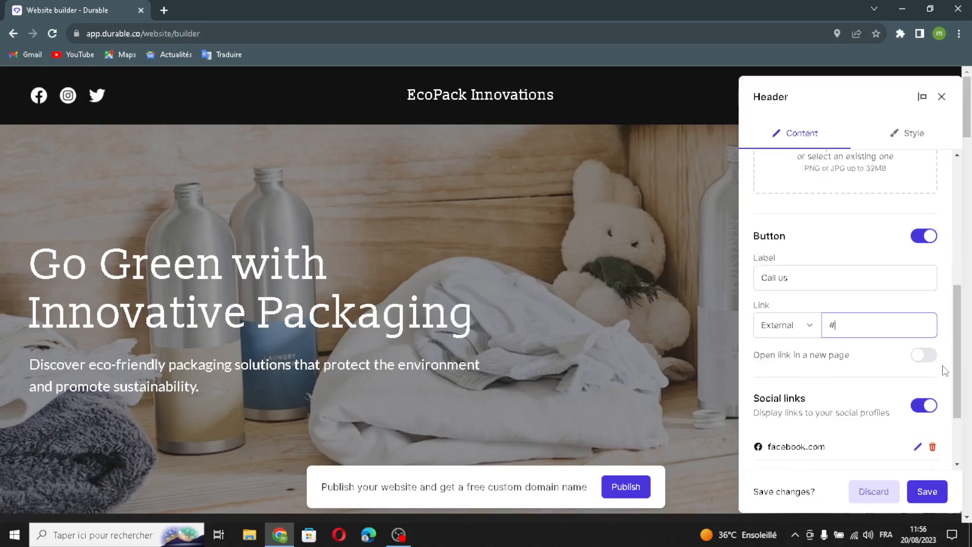
left_click(925, 356)
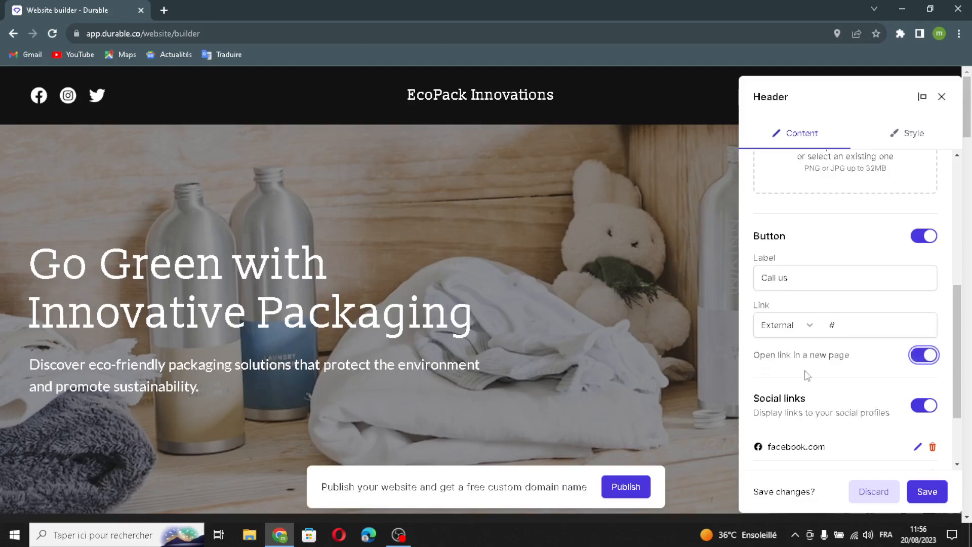
scroll(820, 355, "down", 2)
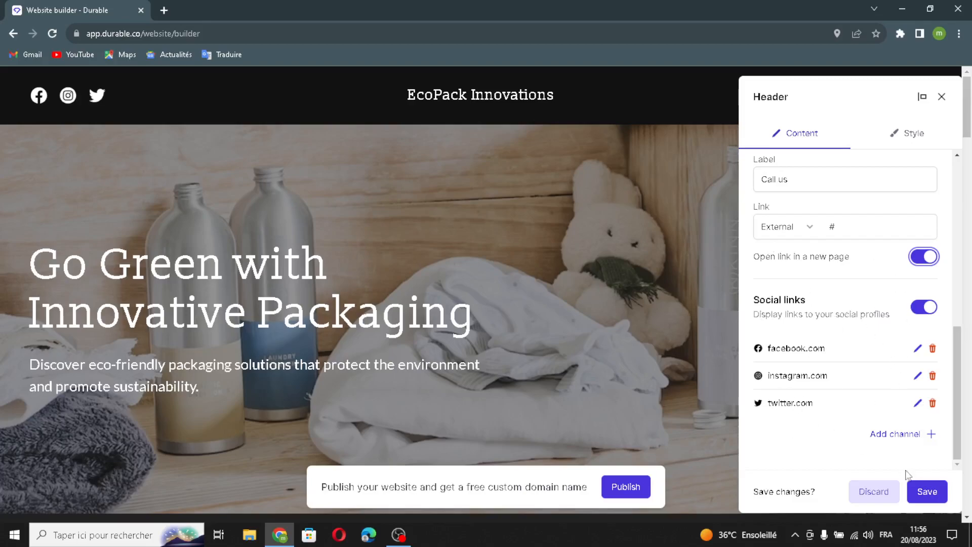
left_click(906, 434)
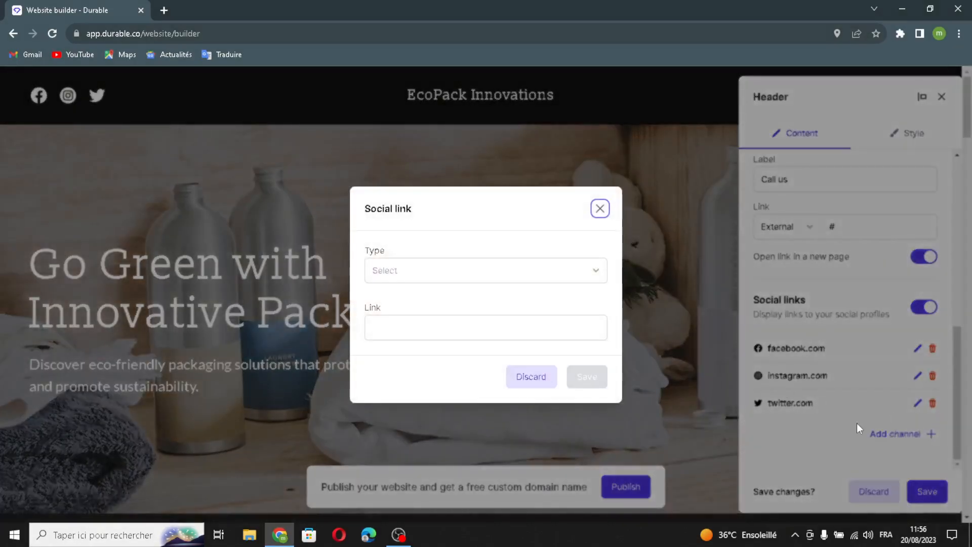
left_click(396, 270)
left_click(395, 278)
left_click(424, 284)
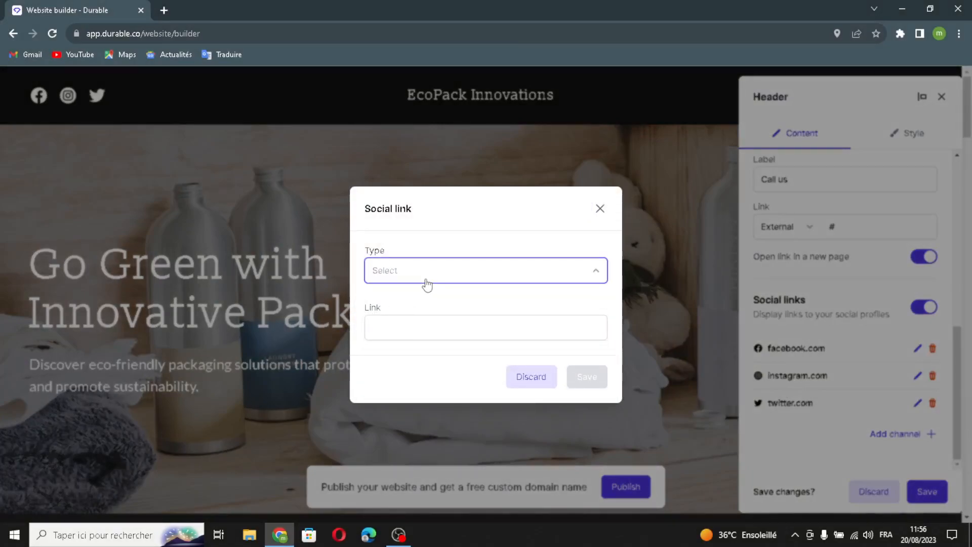
left_click(402, 298)
left_click(471, 326)
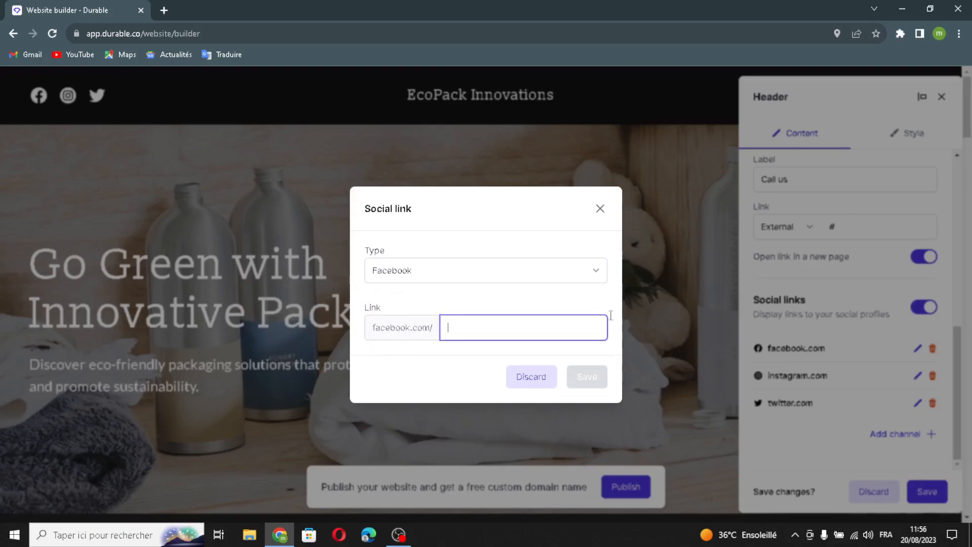
left_click(600, 209)
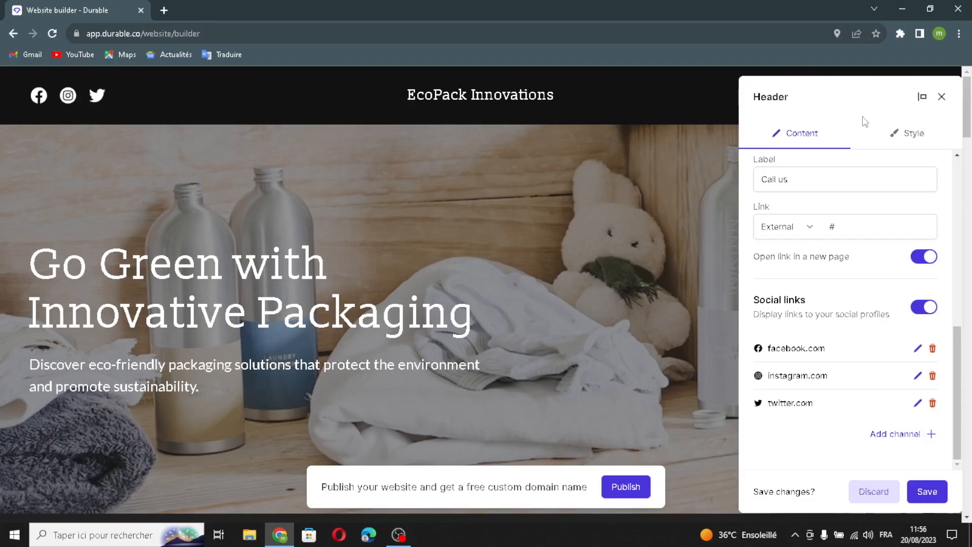
- Turn on the header's Full width and Sticky style options and save the header changes
left_click(891, 136)
scroll(861, 188, "down", 5)
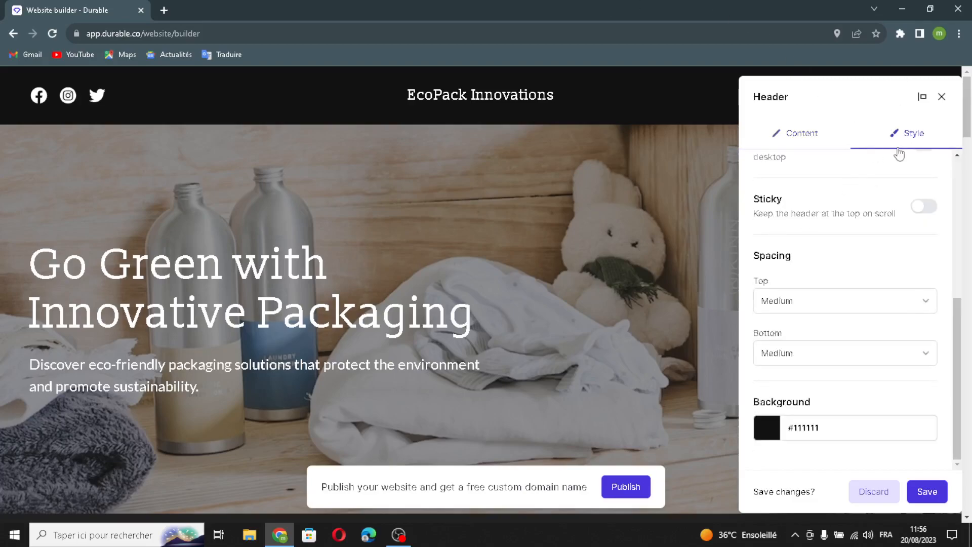
scroll(801, 228, "up", 4)
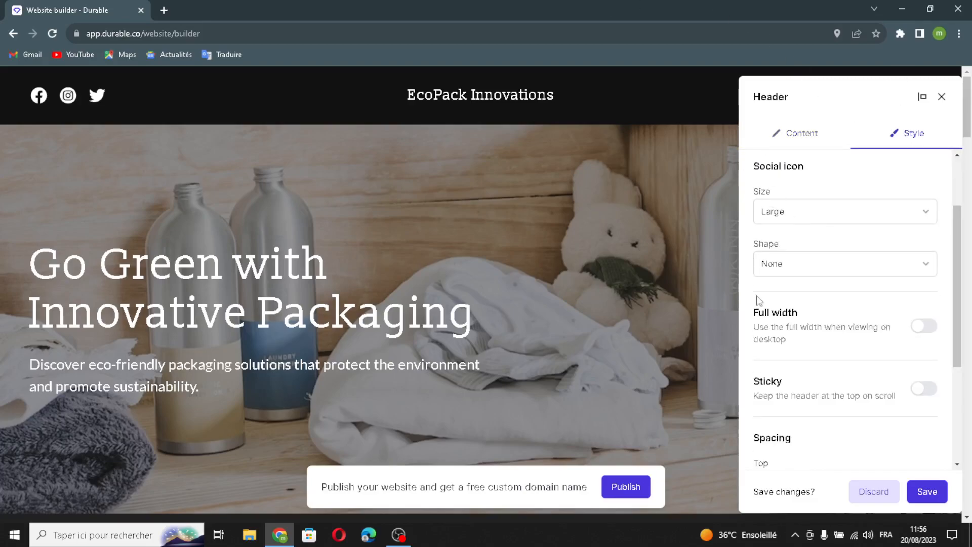
scroll(866, 229, "down", 2)
left_click(922, 204)
left_click(933, 265)
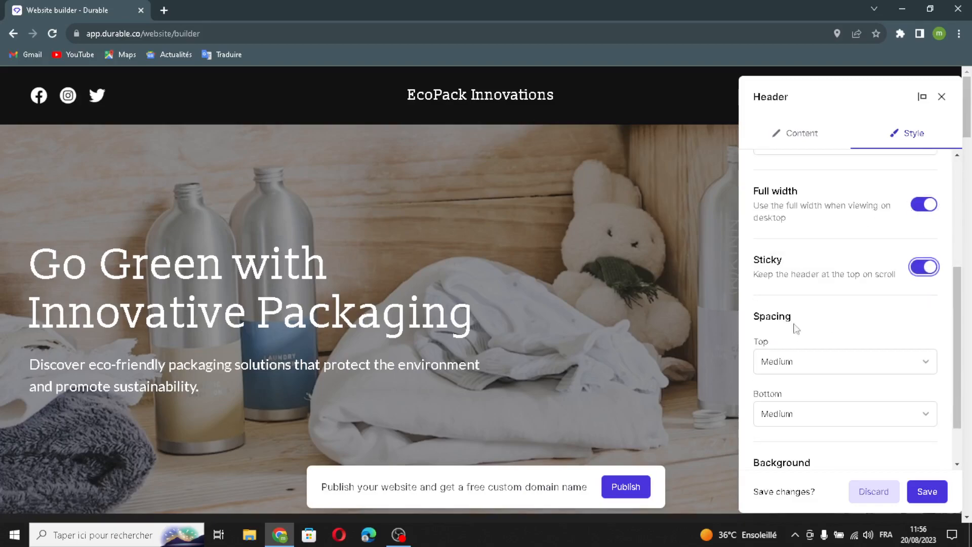
scroll(793, 422, "down", 1)
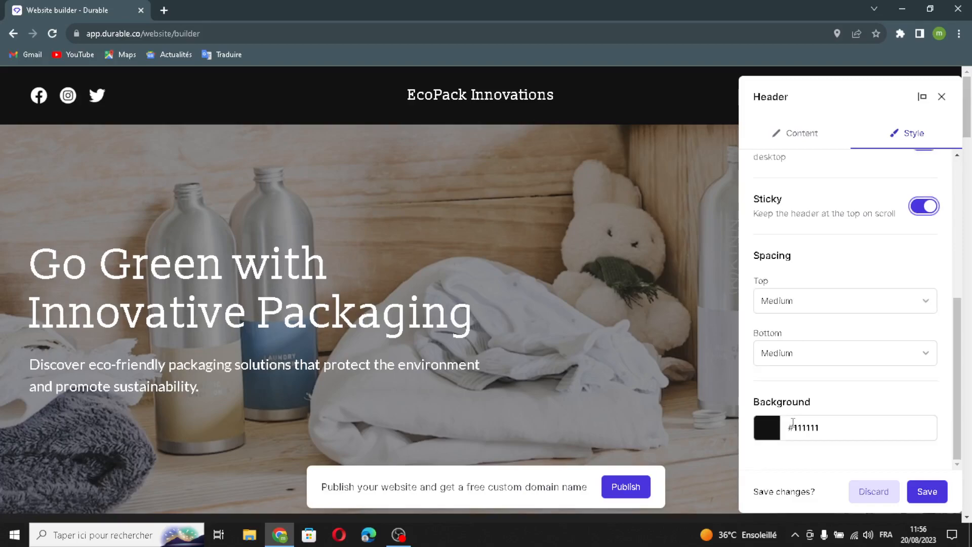
left_click(920, 493)
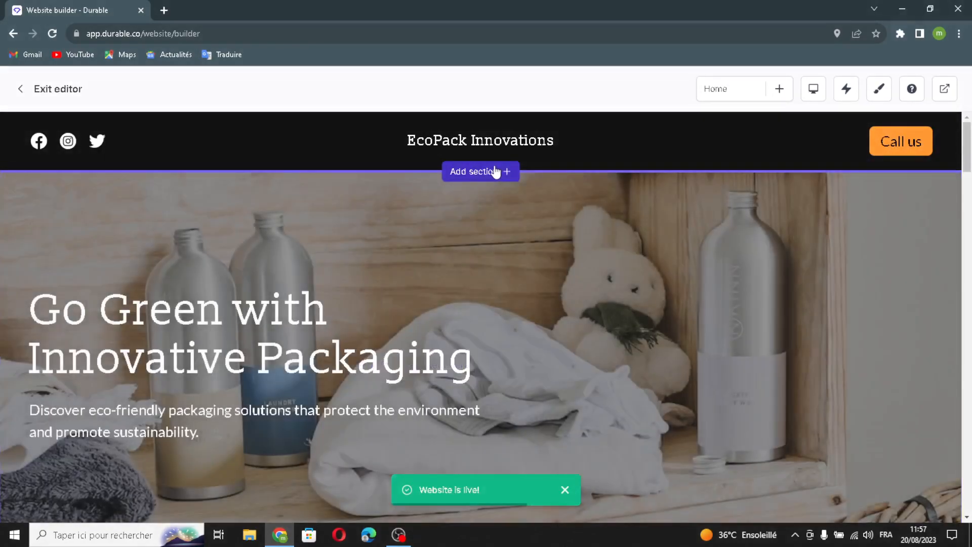
- Browse the section types that can be added below the header, then close the list without adding one
left_click(495, 171)
scroll(547, 279, "down", 2)
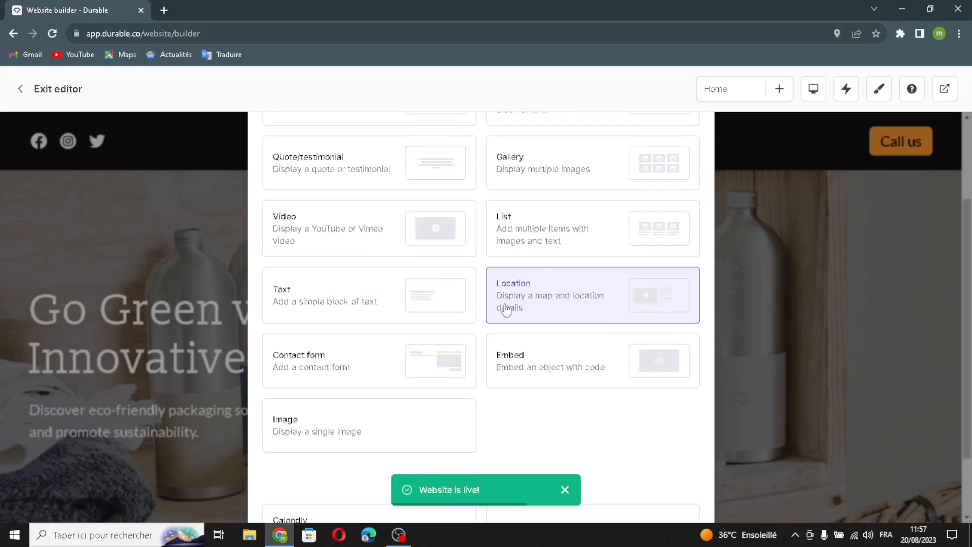
scroll(523, 249, "up", 4)
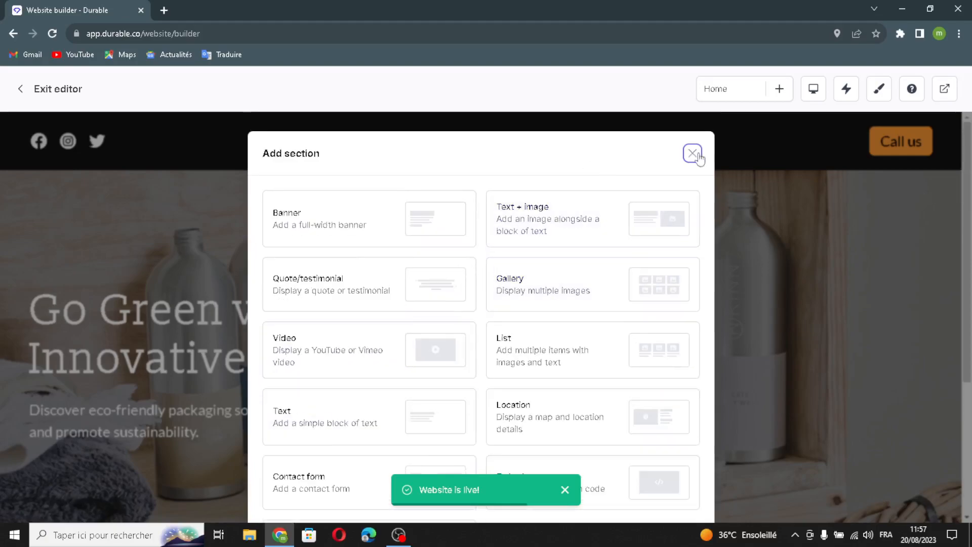
left_click(693, 153)
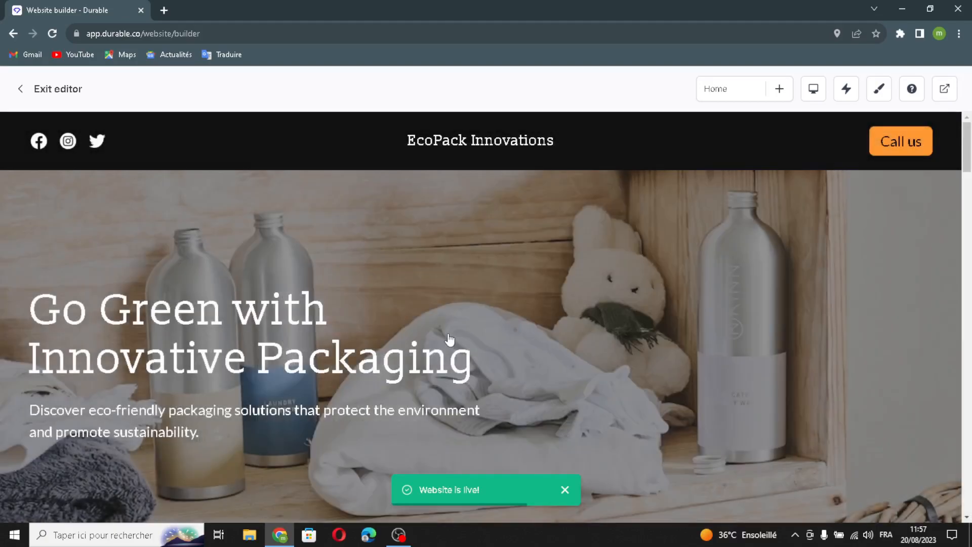
- Open the "Go Green with Innovative Packaging" banner for editing and regenerate its heading with AI
scroll(504, 299, "down", 1)
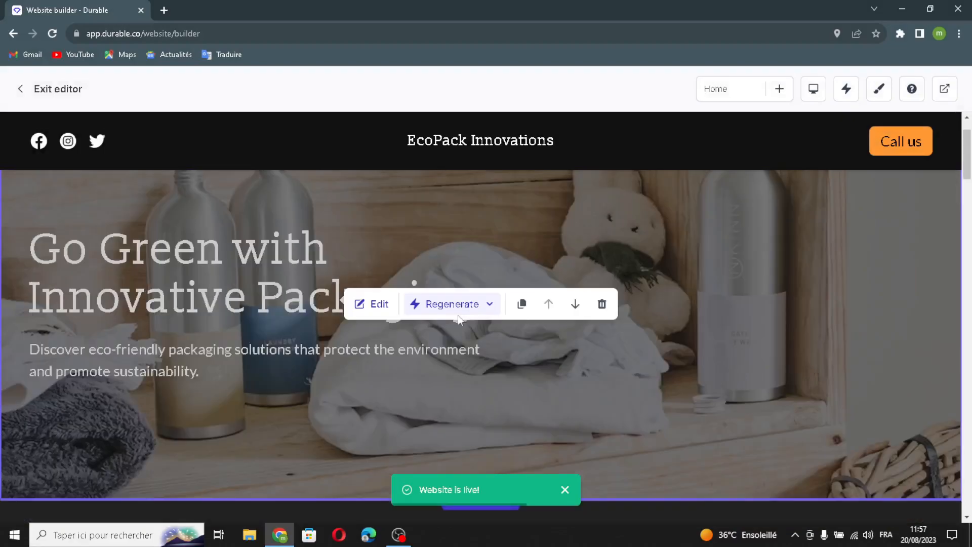
left_click(373, 313)
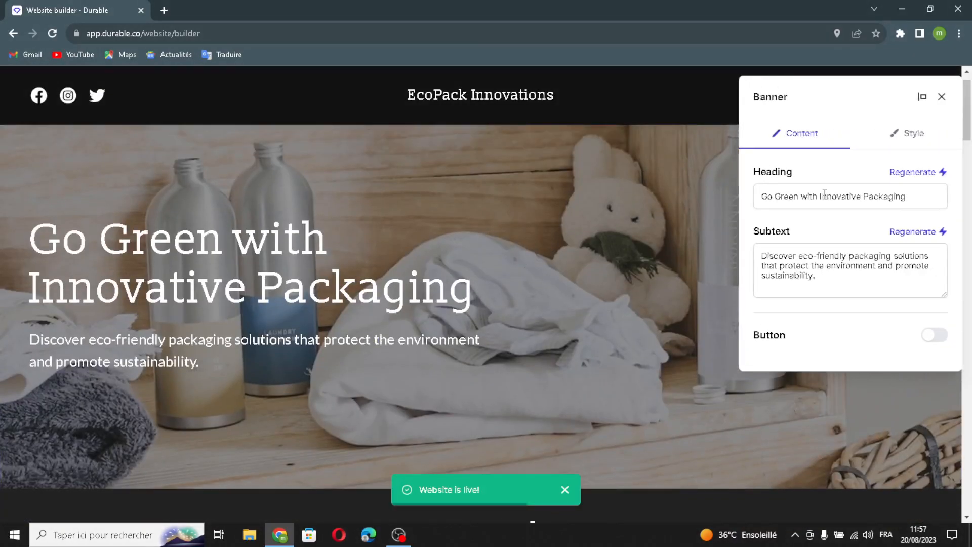
left_click_drag(931, 196, 723, 197)
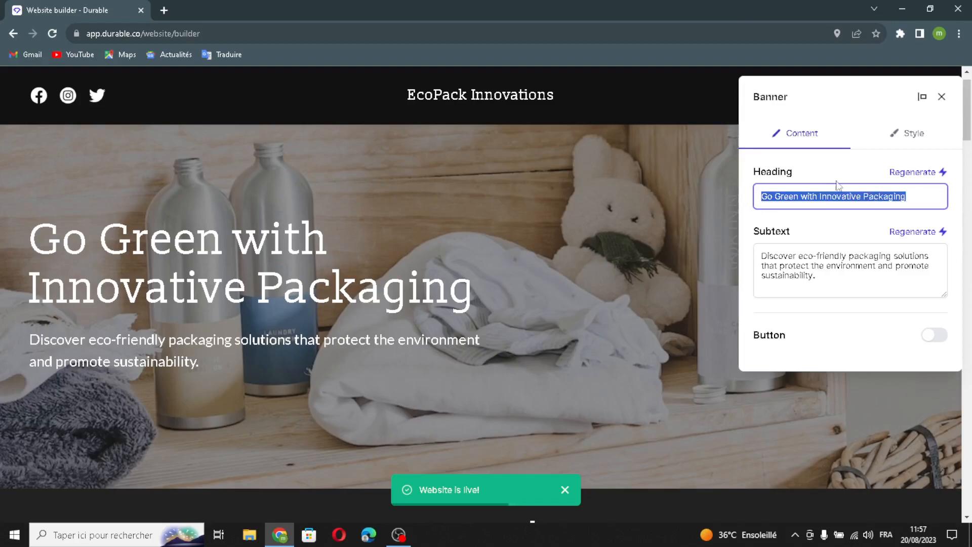
left_click(918, 181)
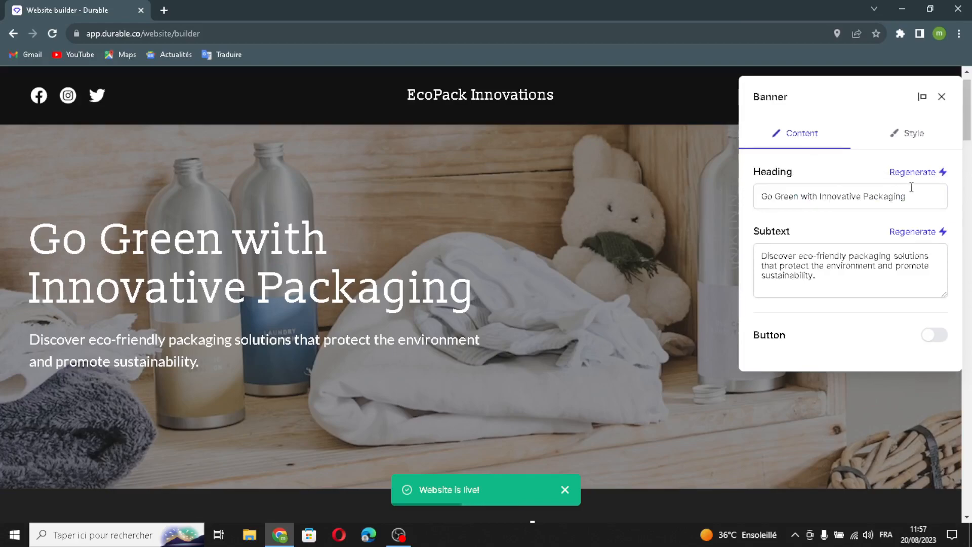
left_click(917, 172)
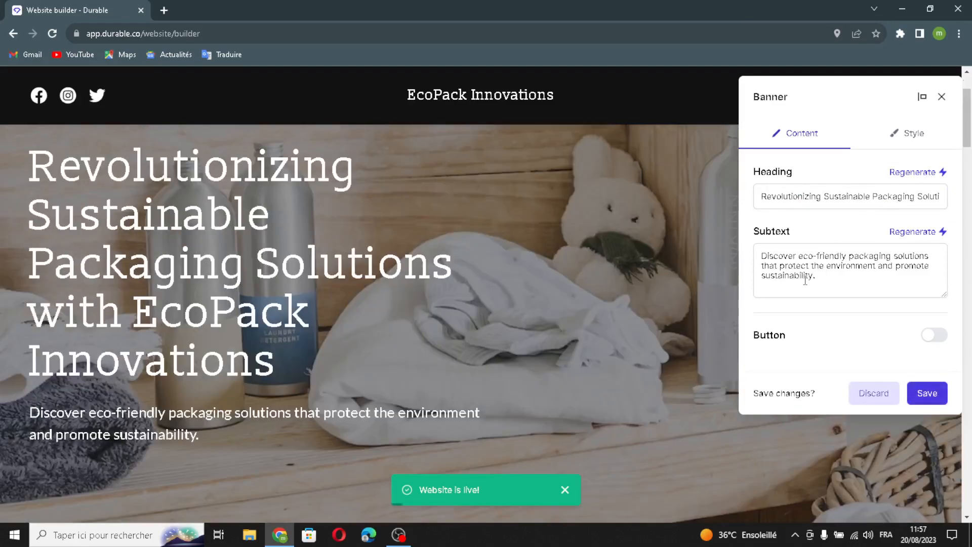
- Regenerate the banner's subtext with AI and read through the new text
left_click_drag(816, 278, 895, 269)
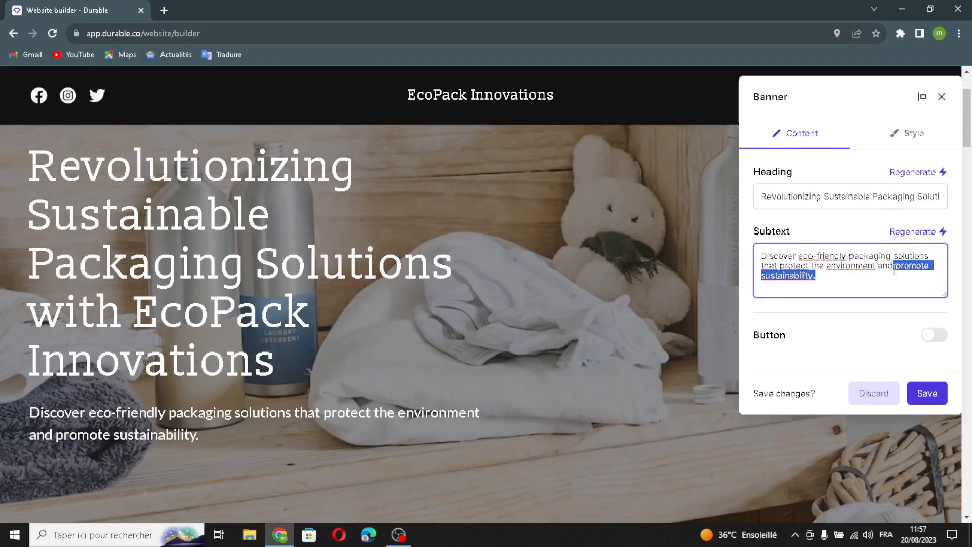
left_click(895, 269)
left_click(892, 232)
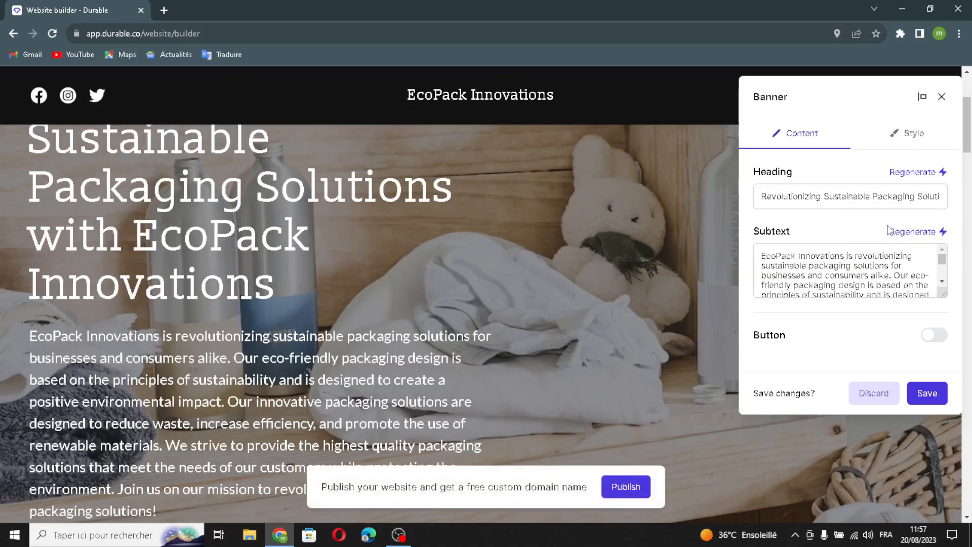
scroll(851, 271, "down", 3)
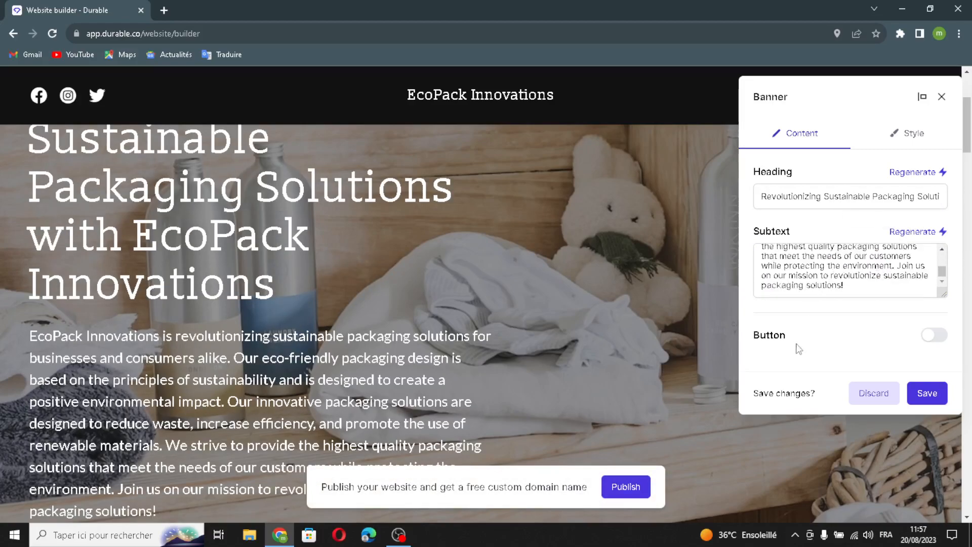
- Enable the banner's button option and look over its label and link settings
left_click(935, 335)
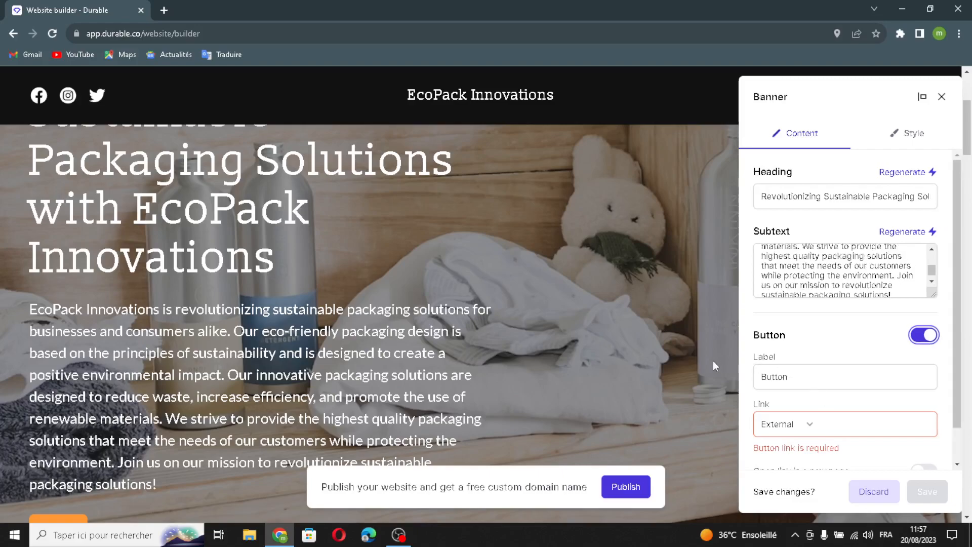
left_click(844, 414)
scroll(833, 427, "down", 1)
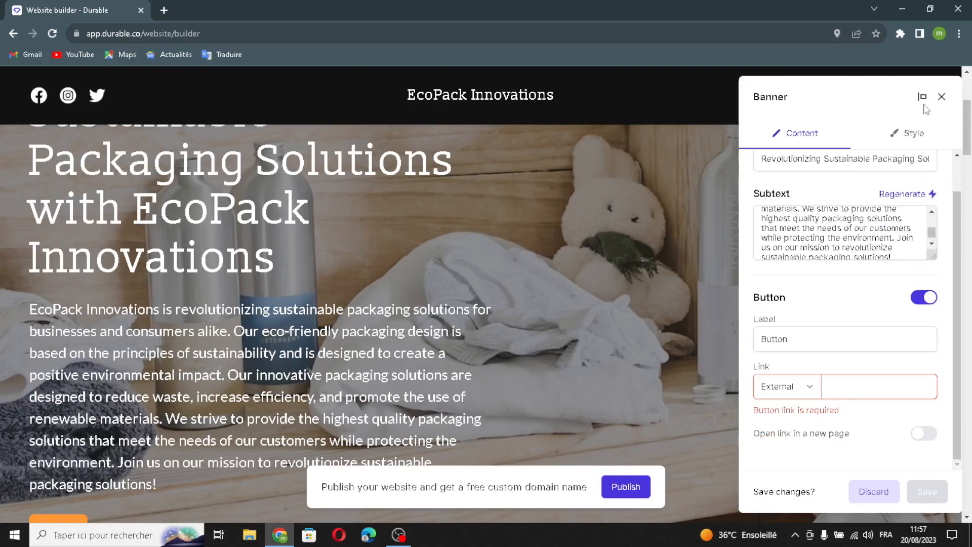
- Review the banner's style settings, turn on Combine with header, and close the banner editor, keeping the changes
left_click(907, 134)
scroll(900, 228, "down", 1)
scroll(891, 203, "up", 1)
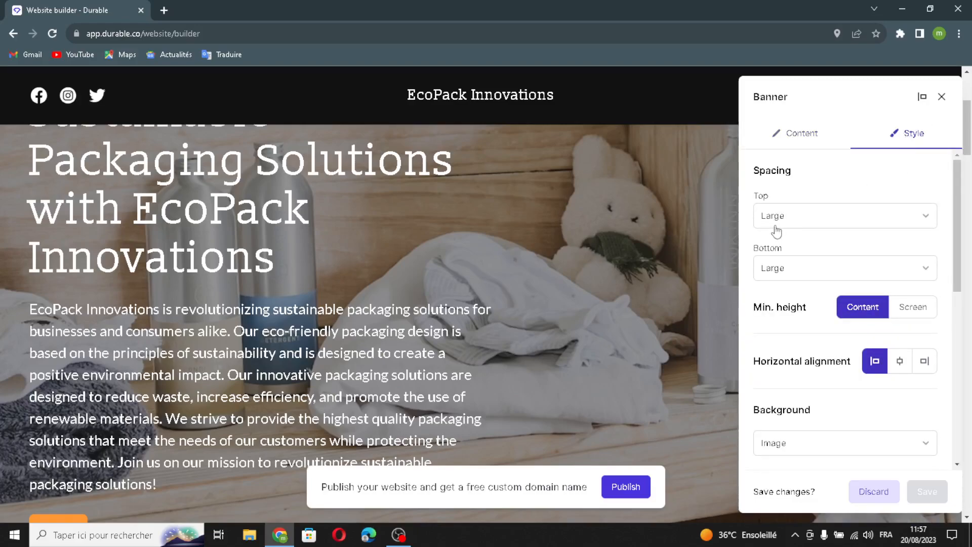
scroll(777, 233, "down", 1)
scroll(778, 298, "up", 1)
scroll(803, 347, "down", 1)
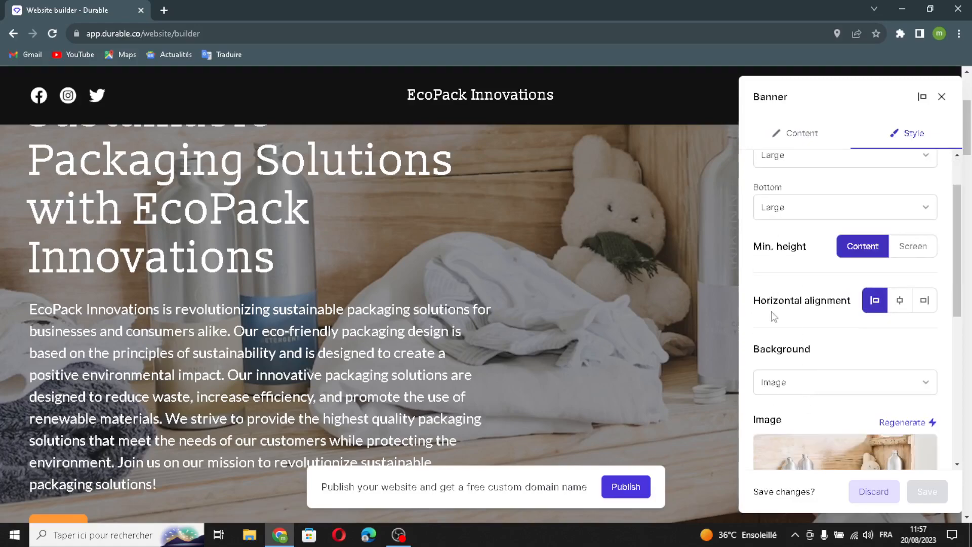
scroll(797, 343, "down", 5)
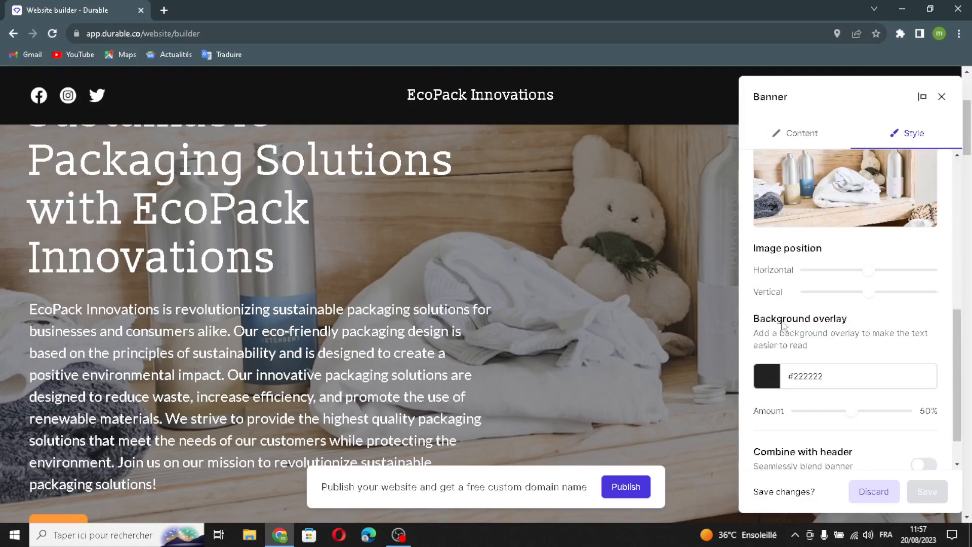
scroll(833, 332, "down", 1)
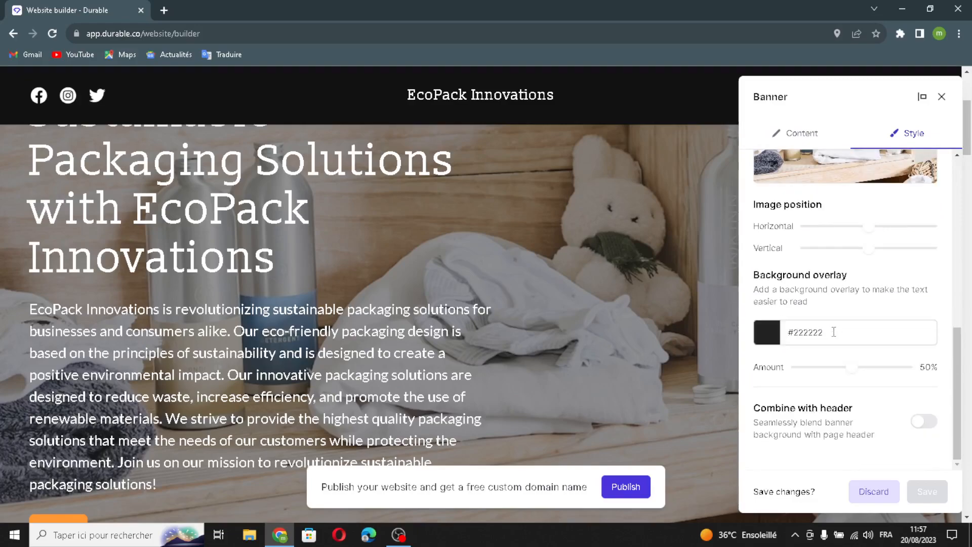
left_click(919, 422)
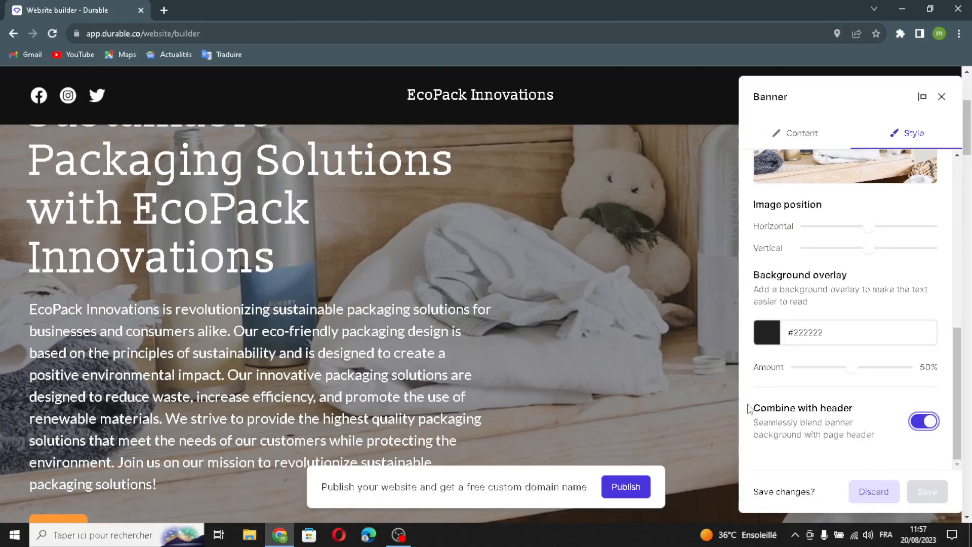
left_click(942, 98)
left_click(586, 328)
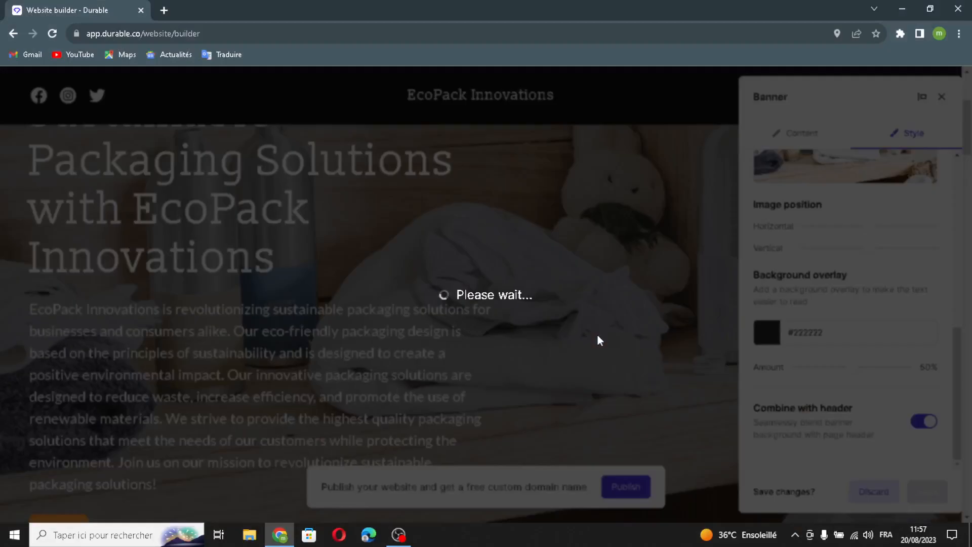
- Open the "Our Work" gallery section for editing and generate an additional image for it
scroll(581, 342, "down", 6)
scroll(580, 346, "down", 10)
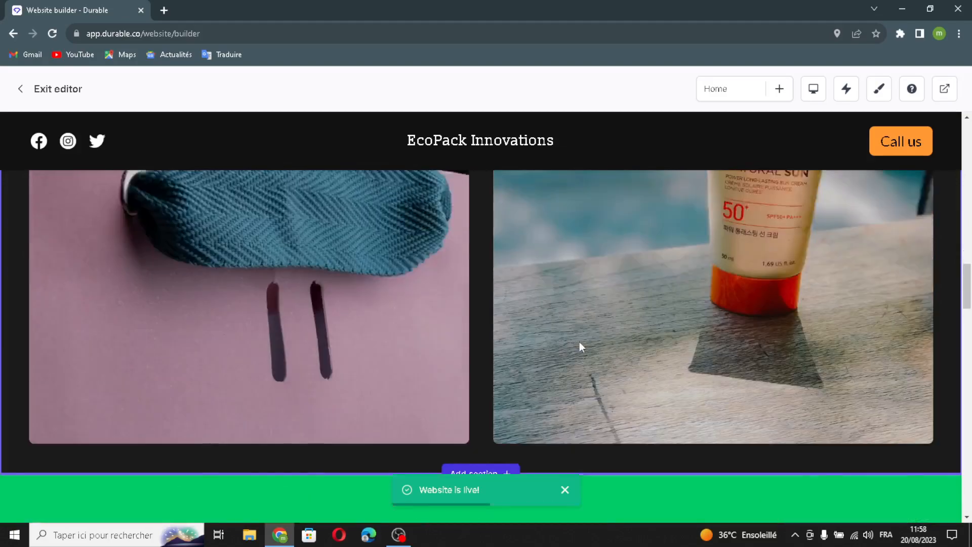
scroll(579, 342, "up", 3)
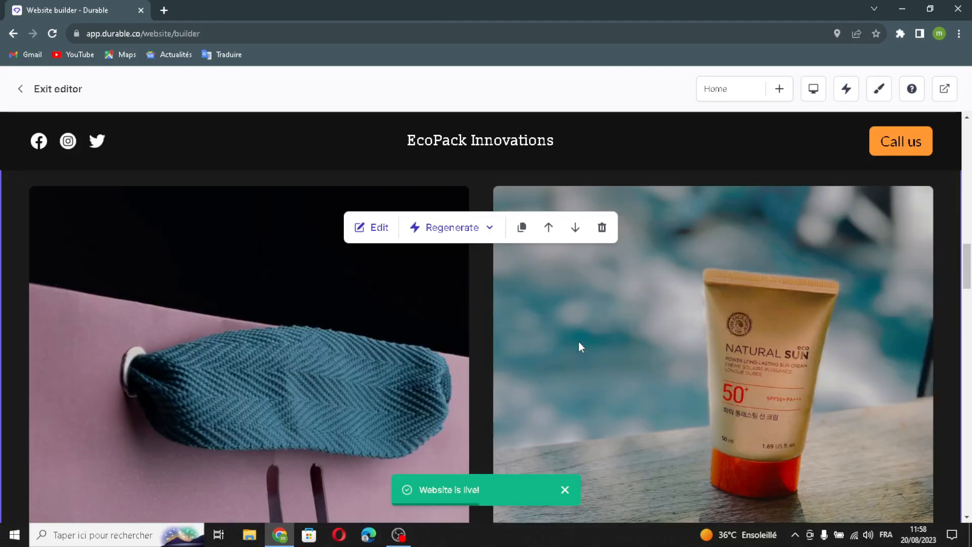
left_click(379, 228)
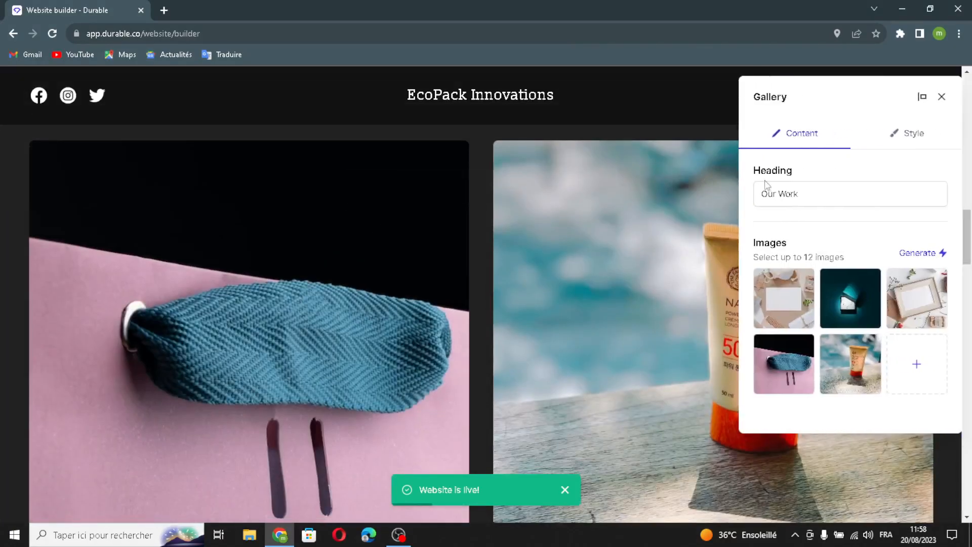
left_click(815, 188)
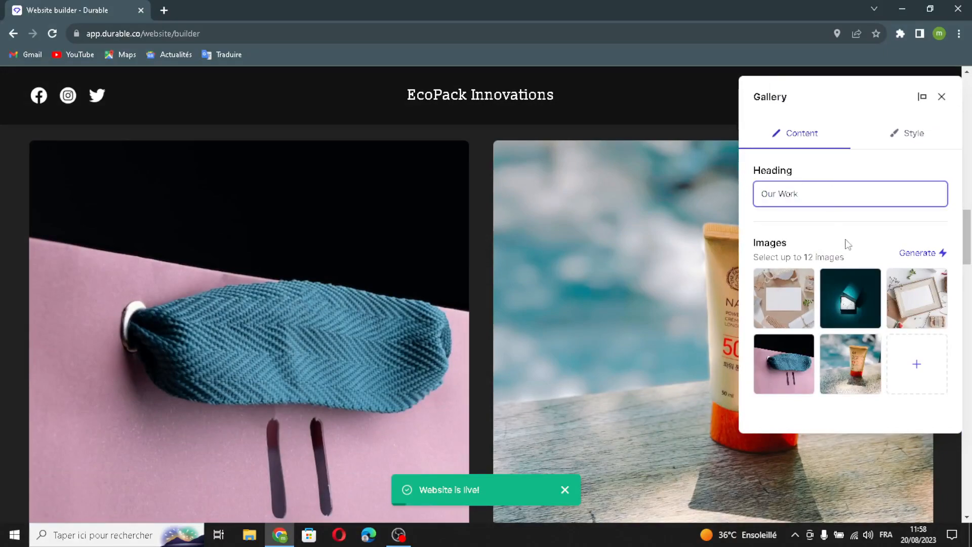
left_click(918, 253)
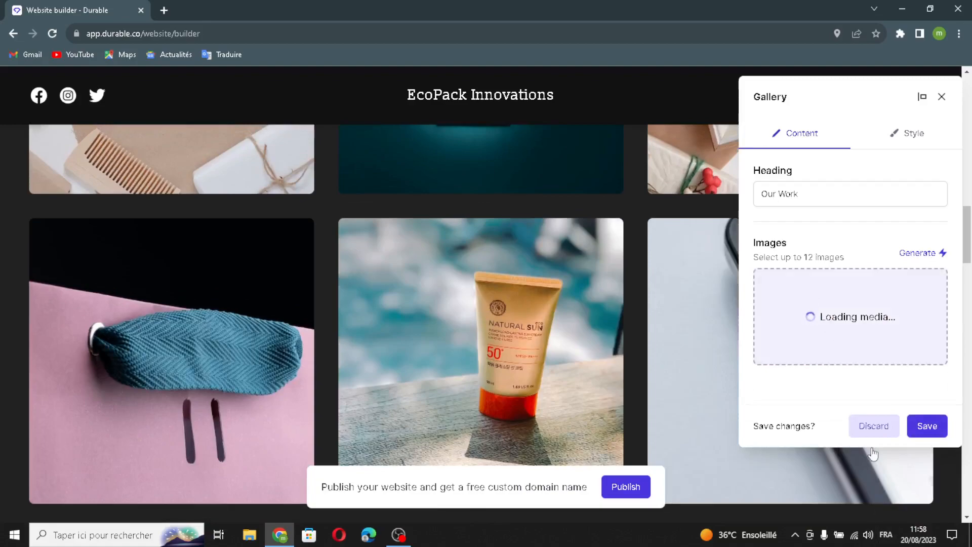
- Add the Shutterstock photo of small gift boxes on reddish wooden planks to the gallery through the media selector
left_click(793, 433)
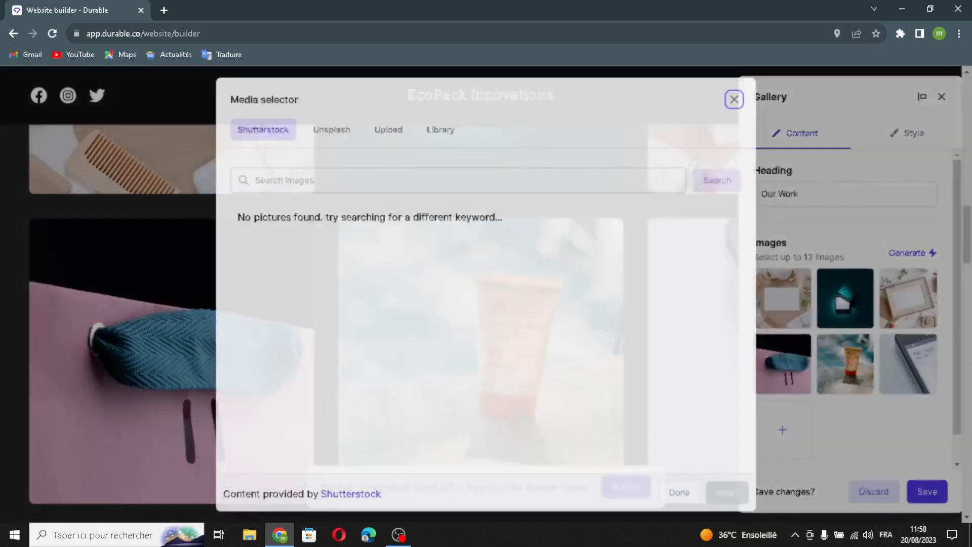
left_click(378, 131)
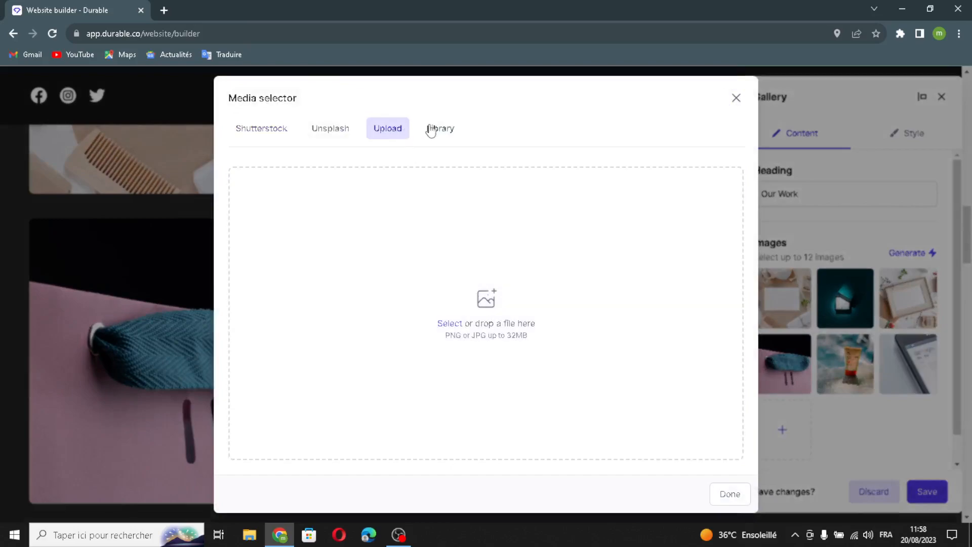
left_click(430, 130)
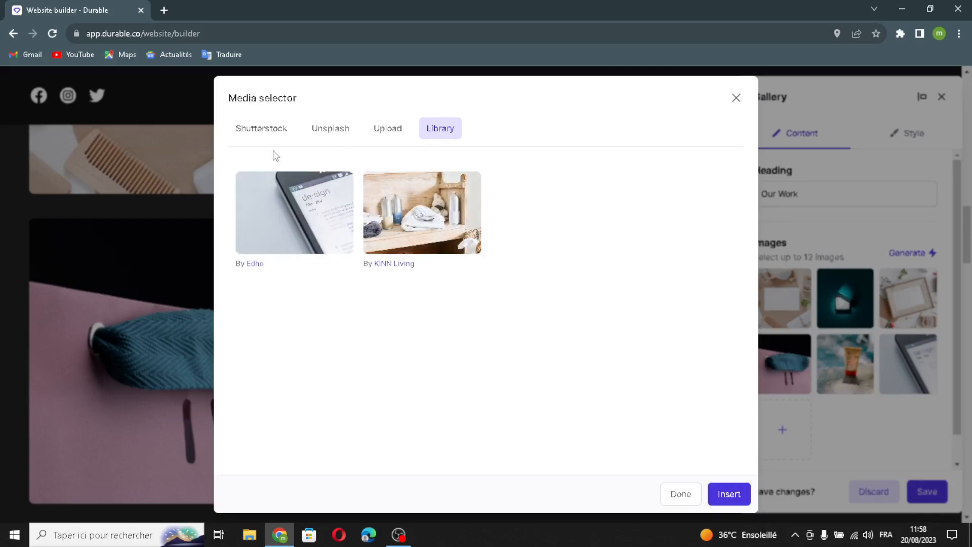
left_click(261, 129)
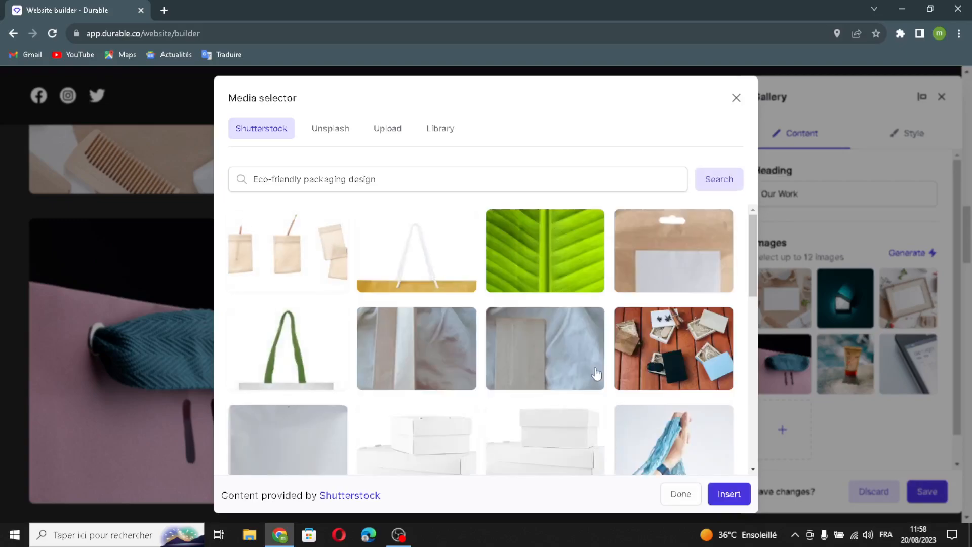
scroll(649, 373, "down", 5)
left_click(467, 323)
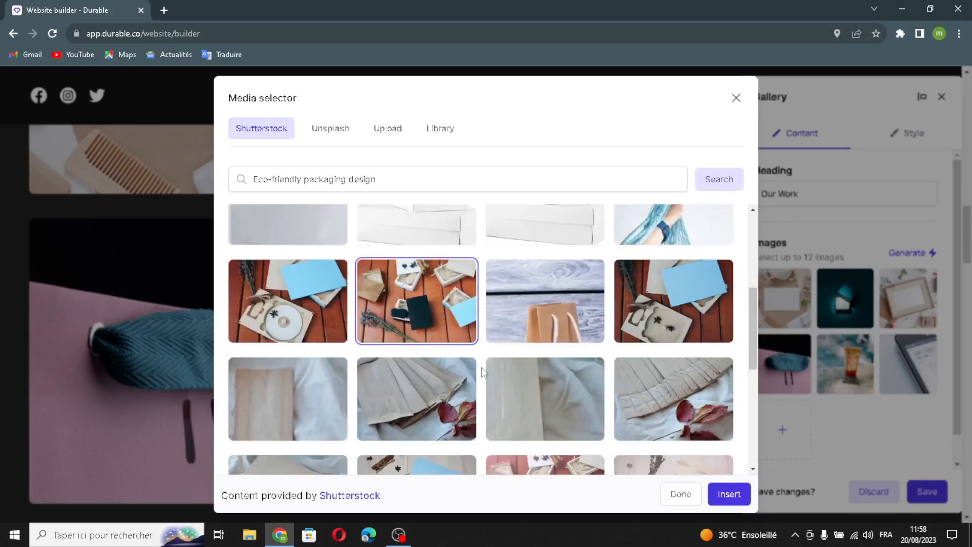
left_click(729, 494)
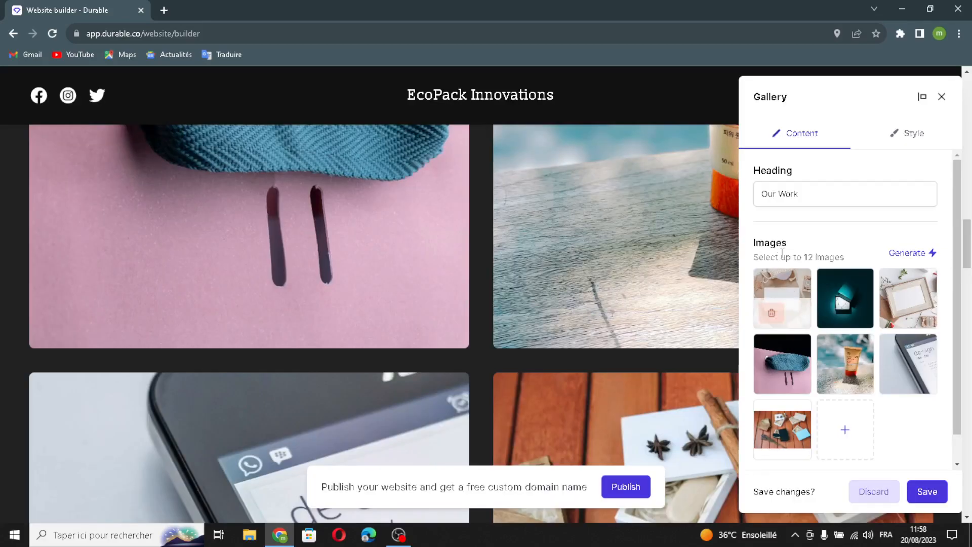
- Change the gallery's display type to Carousel and review its remaining style settings
left_click(915, 141)
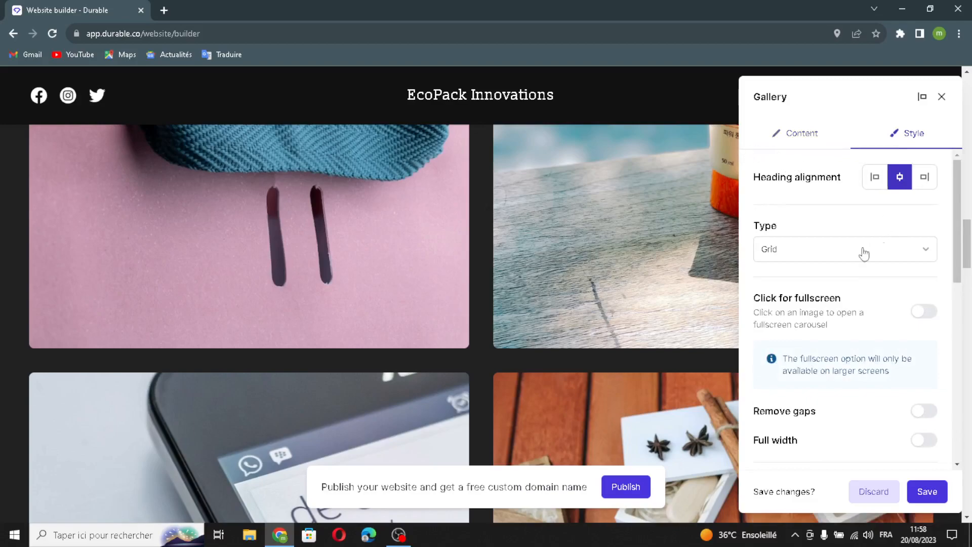
left_click(767, 248)
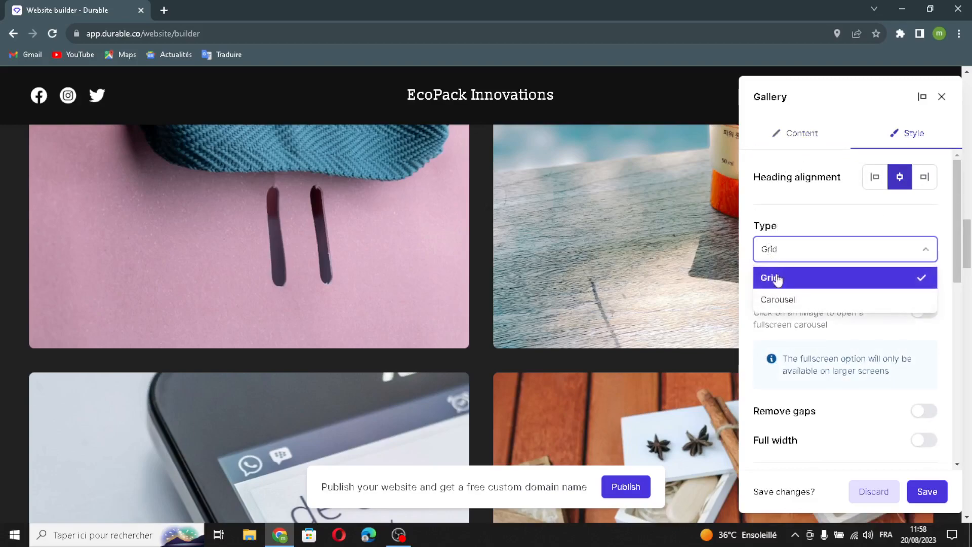
left_click(780, 301)
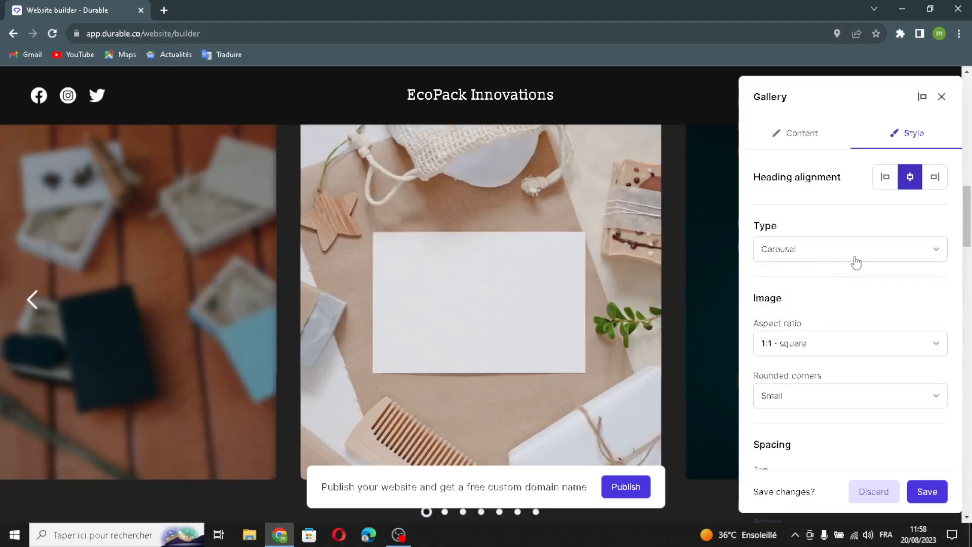
scroll(776, 344, "down", 1)
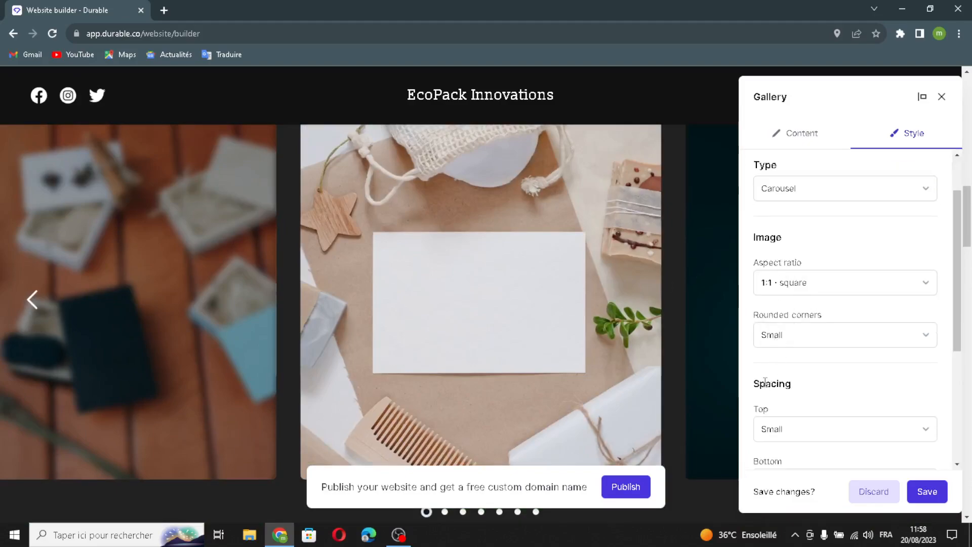
scroll(770, 433, "down", 4)
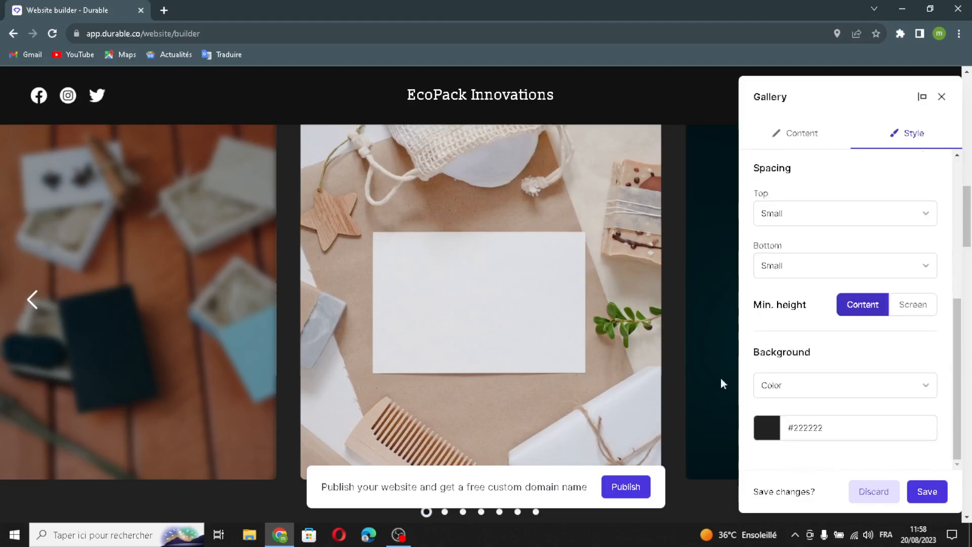
- Save the gallery changes, open the "About us" text section for editing, and review its content and text formatting options
left_click(931, 493)
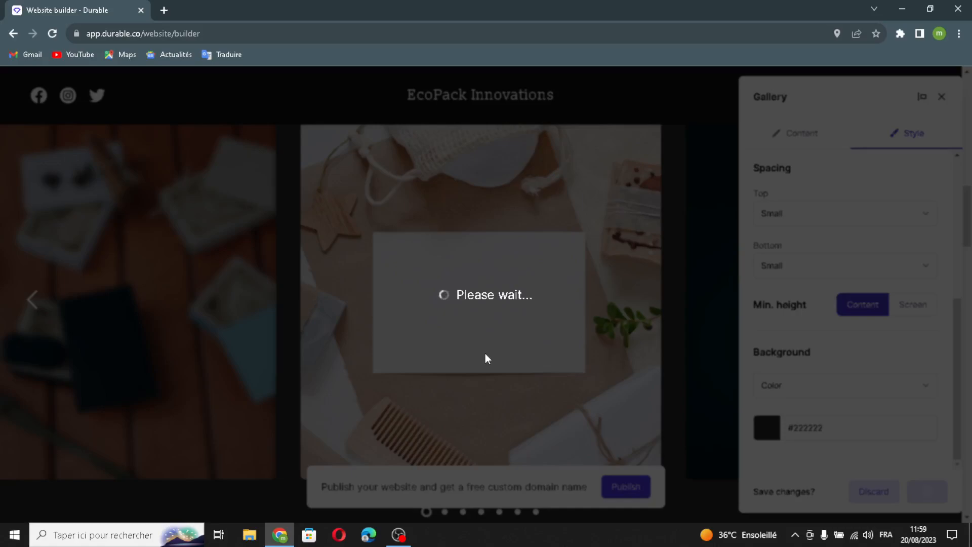
scroll(486, 353, "down", 7)
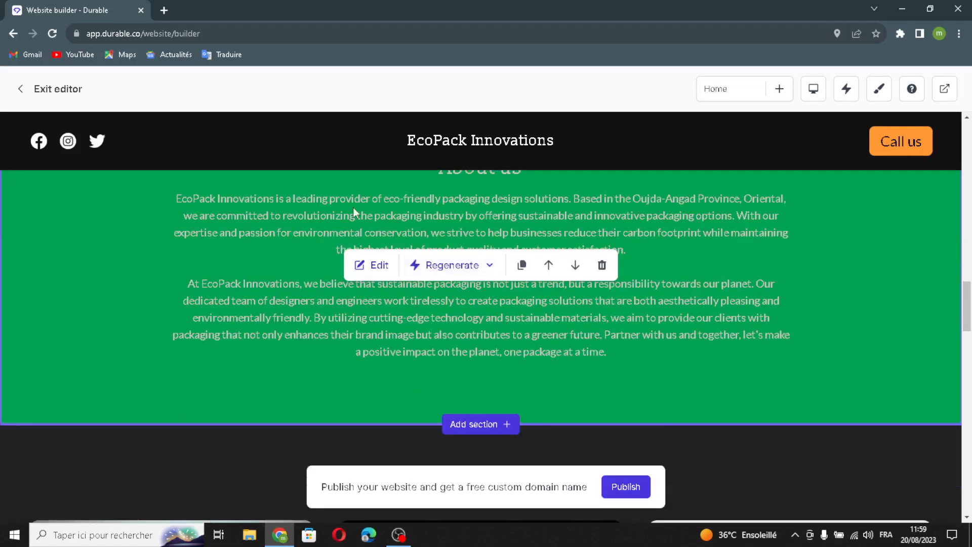
left_click(371, 265)
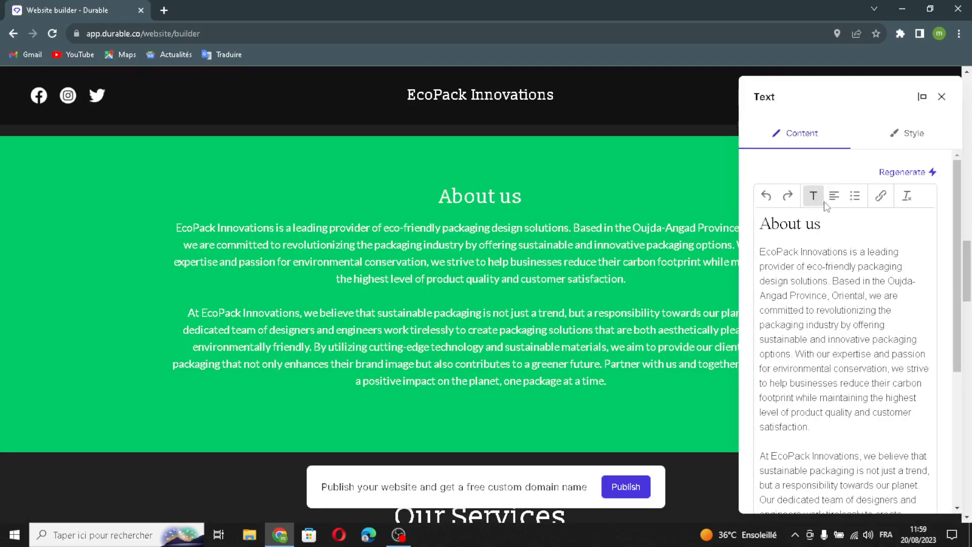
left_click(813, 195)
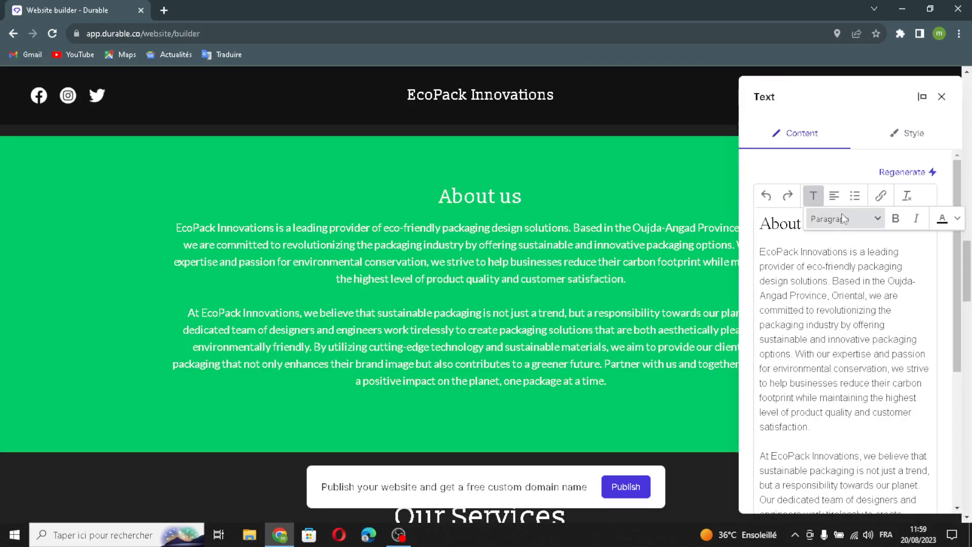
left_click(895, 220)
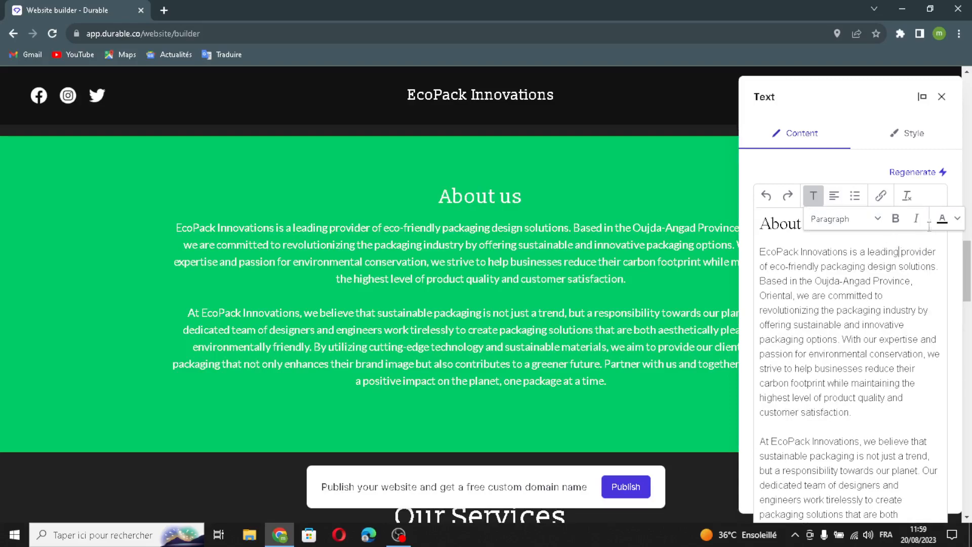
scroll(867, 320, "down", 3)
scroll(871, 273, "up", 3)
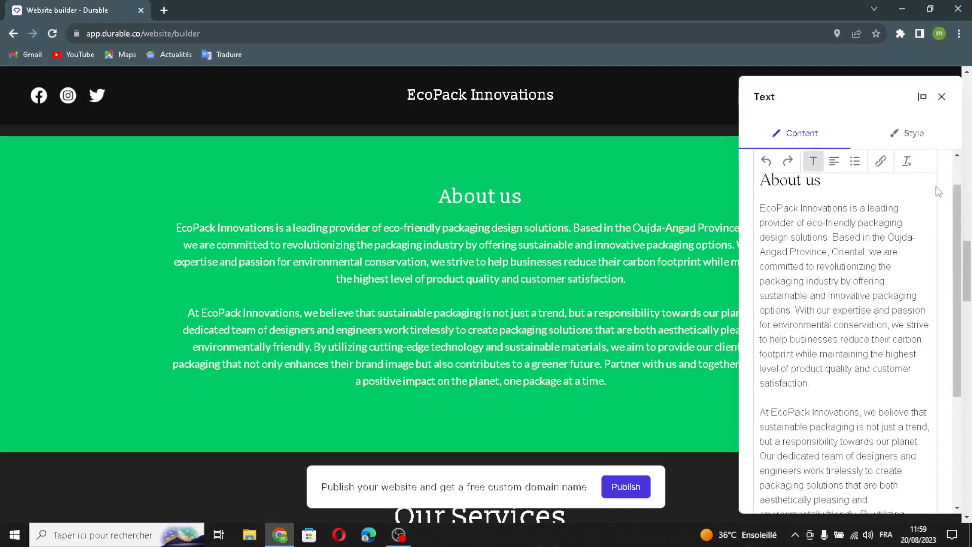
- Left-align the "About us" section, set its top spacing to Small, and save the changes
left_click(899, 134)
scroll(753, 161, "down", 1)
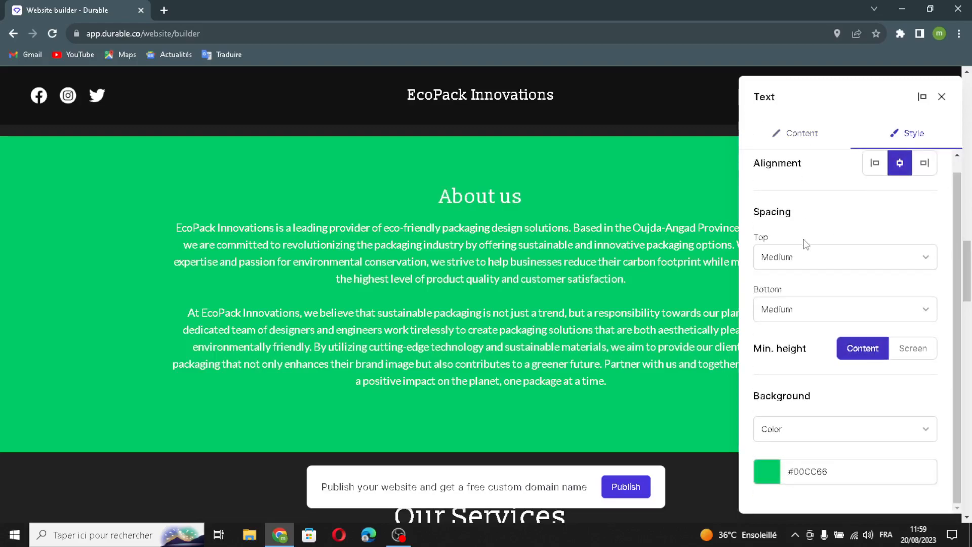
scroll(804, 238, "up", 1)
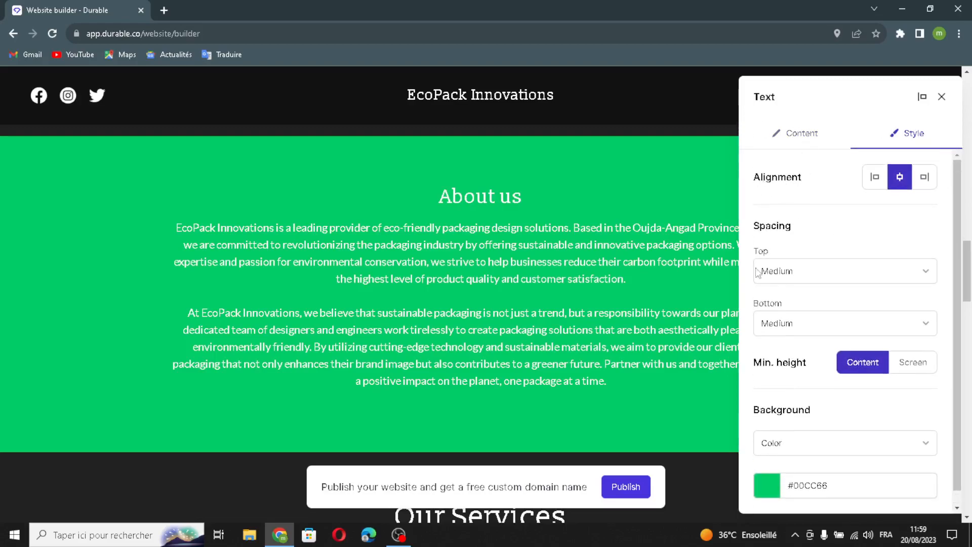
left_click(874, 177)
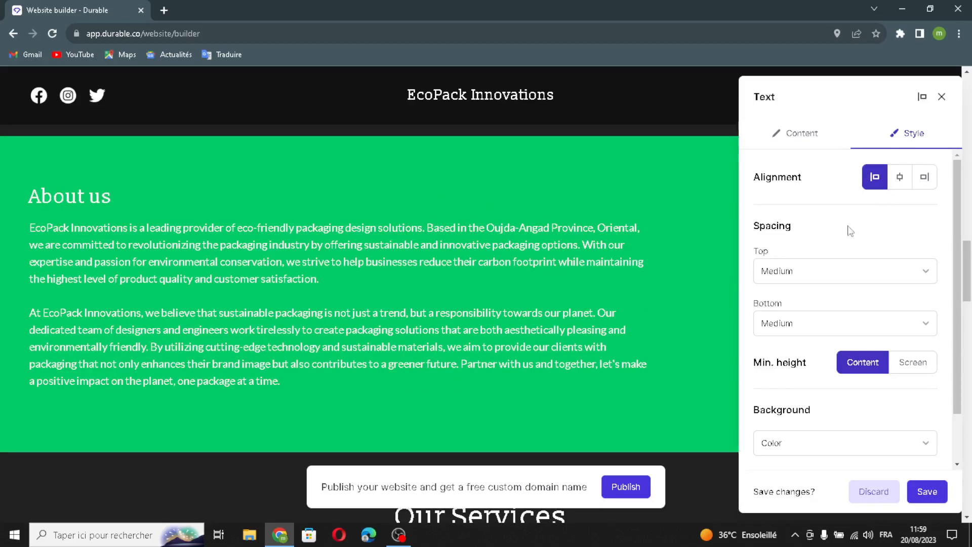
left_click(796, 273)
left_click(790, 321)
scroll(801, 337, "down", 1)
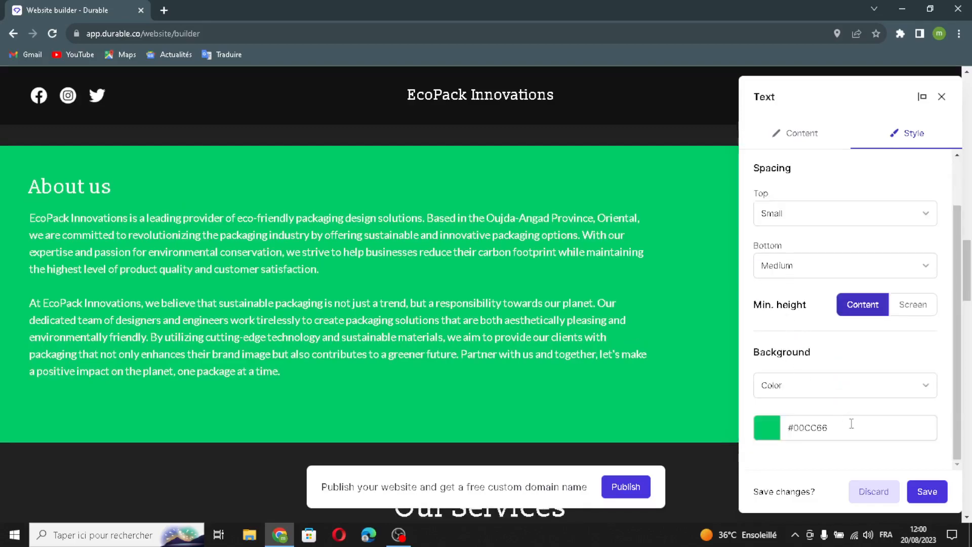
left_click(927, 493)
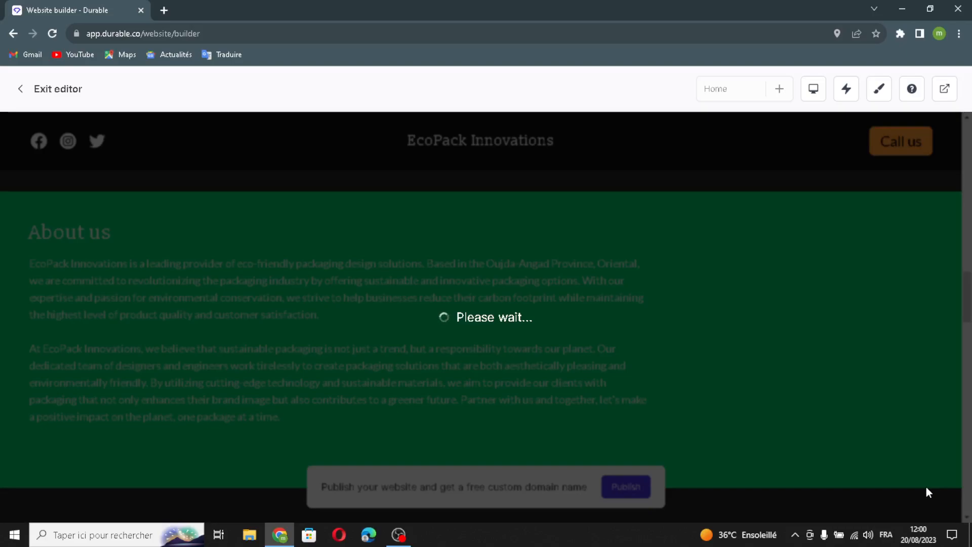
- Open the "Our Services" list section for editing and review its heading, display options and list items
scroll(763, 376, "down", 10)
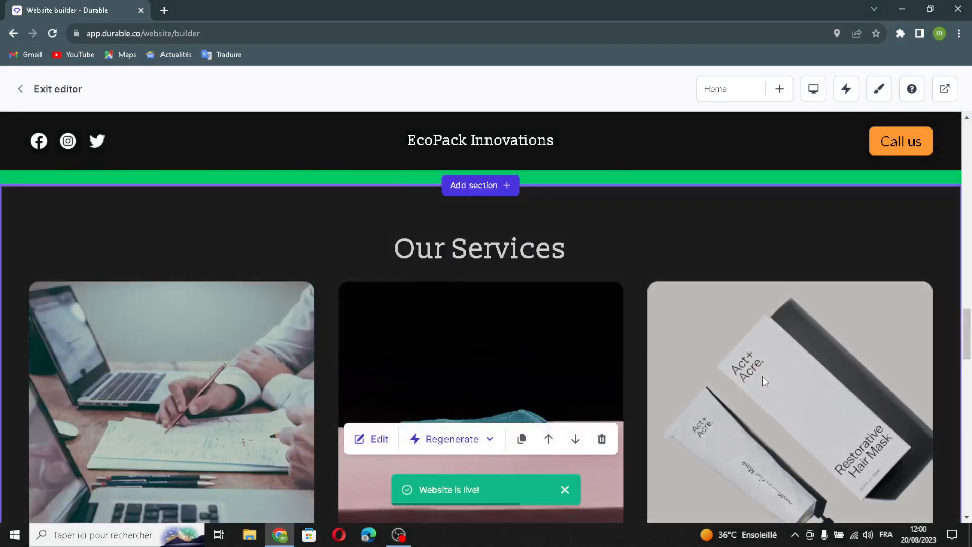
scroll(544, 386, "up", 2)
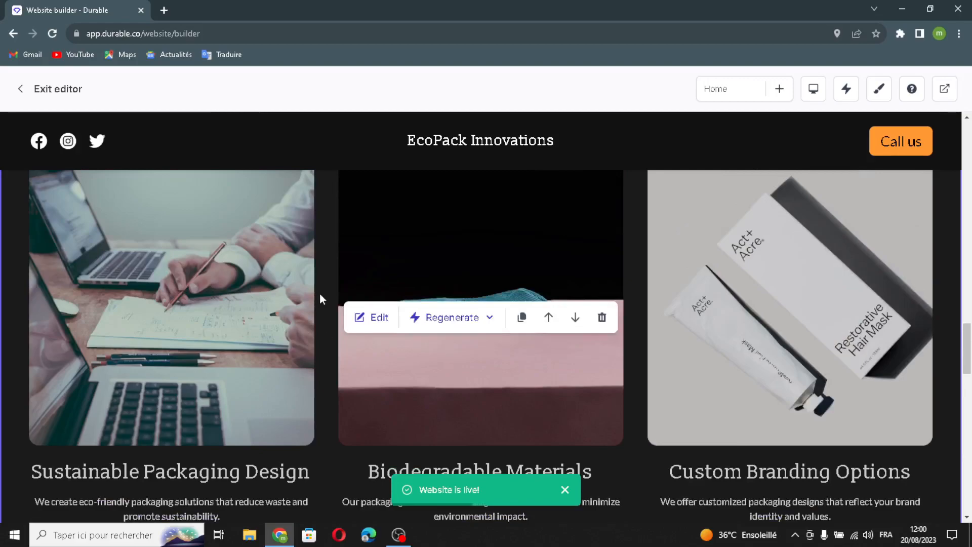
left_click(360, 317)
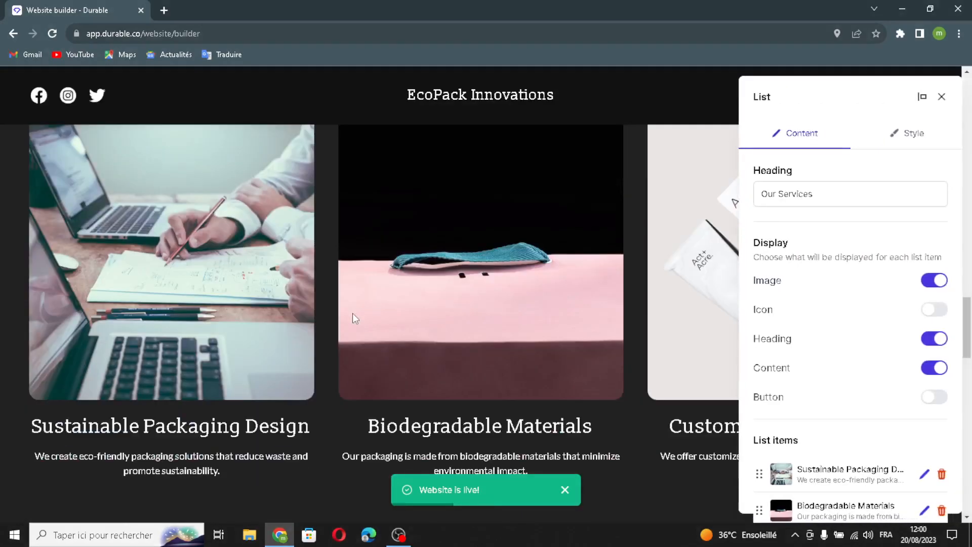
left_click(880, 201)
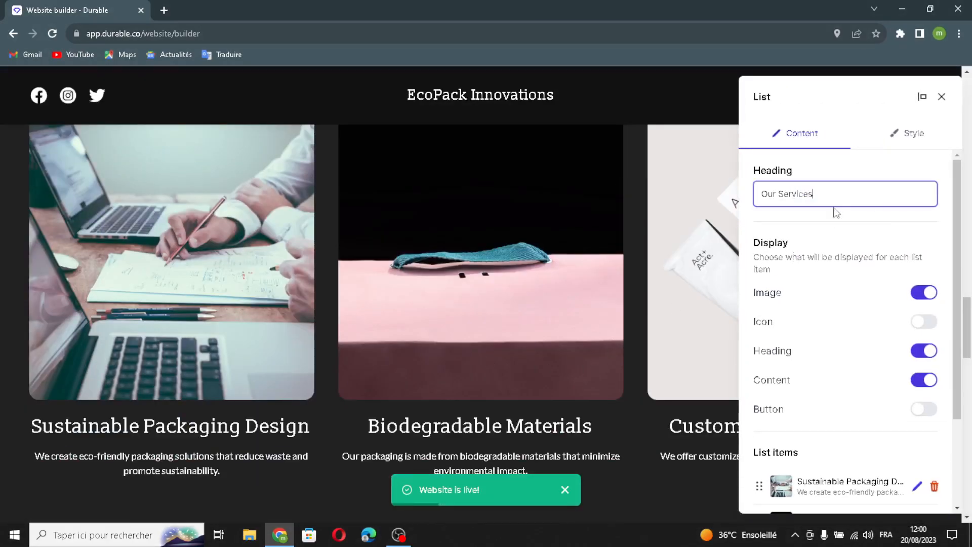
triple_click(793, 193)
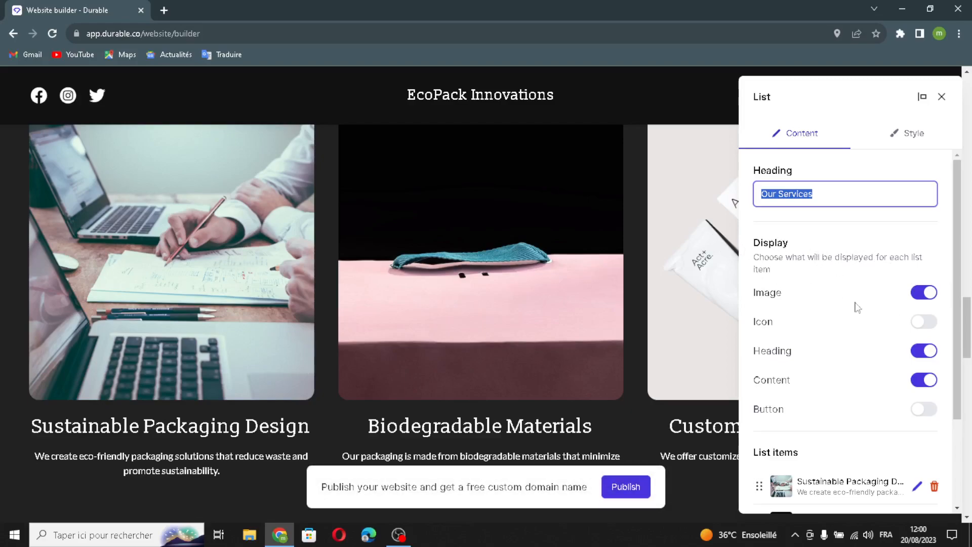
scroll(875, 334, "down", 3)
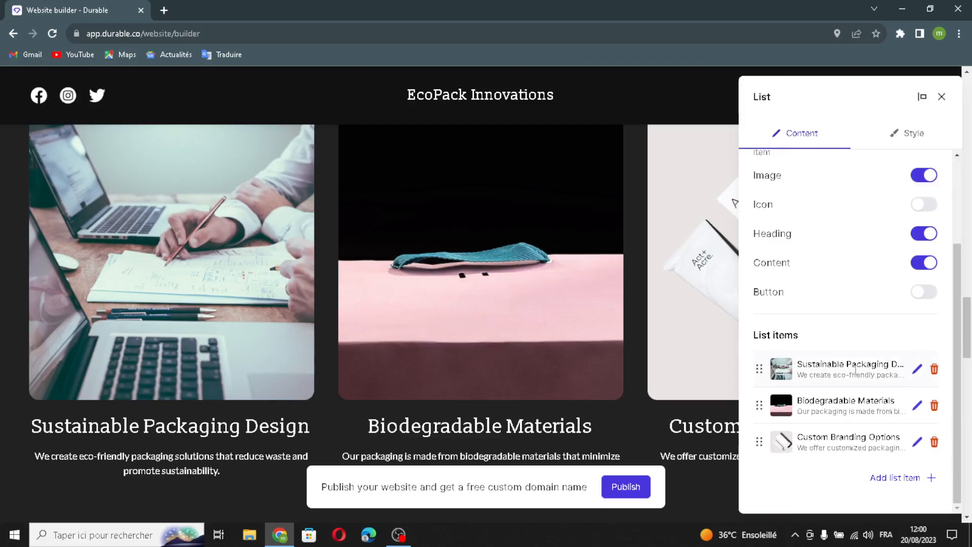
- Add a list item to "Our Services" with an AI-generated image, title and content, and save the item
left_click(894, 480)
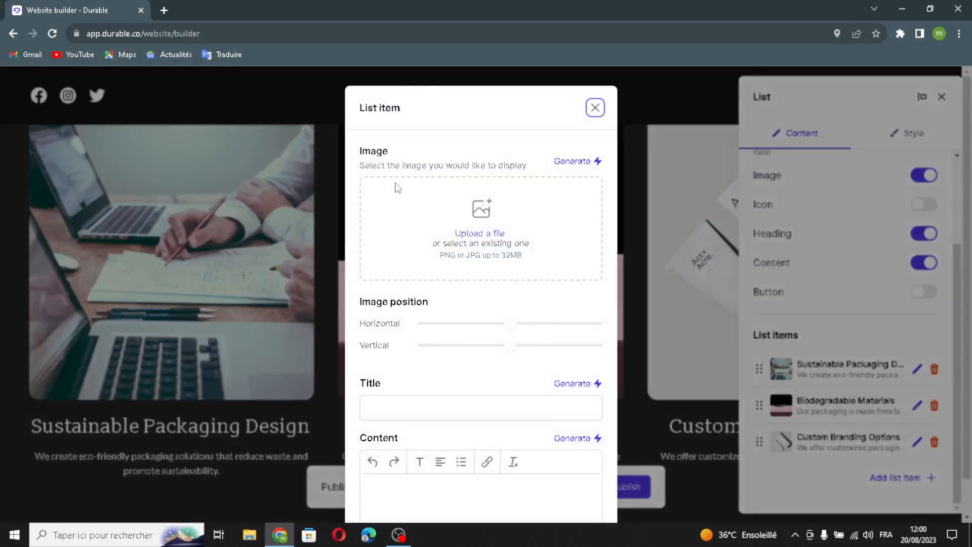
left_click(582, 162)
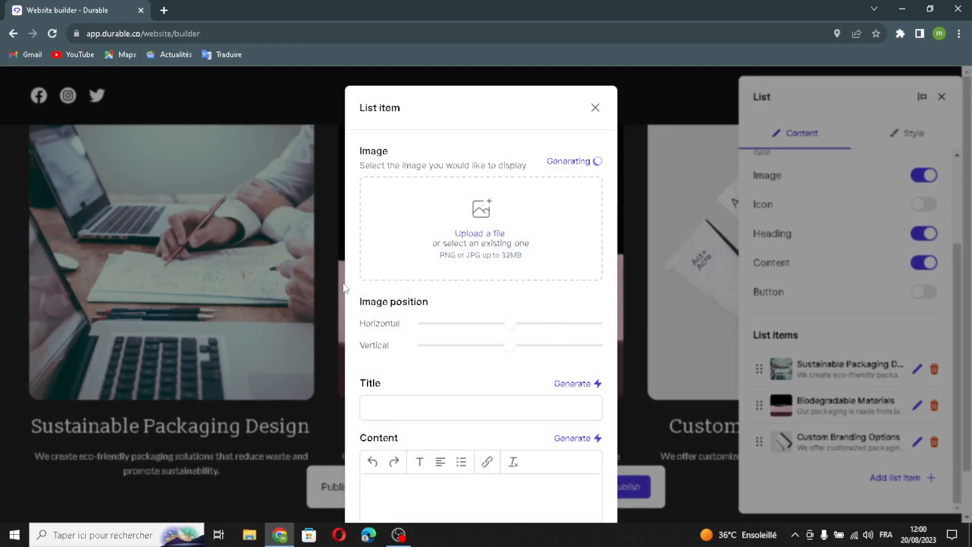
scroll(567, 354, "down", 2)
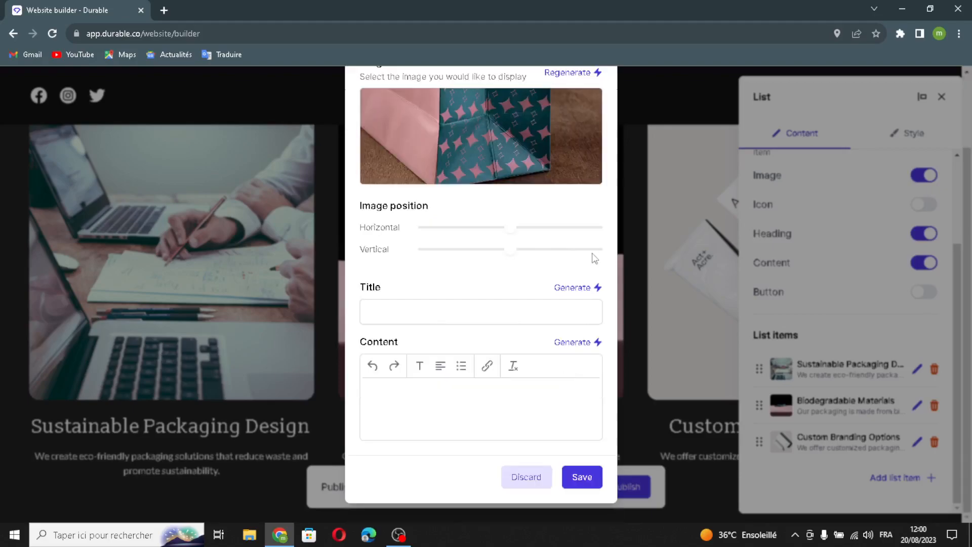
left_click(585, 294)
left_click(572, 342)
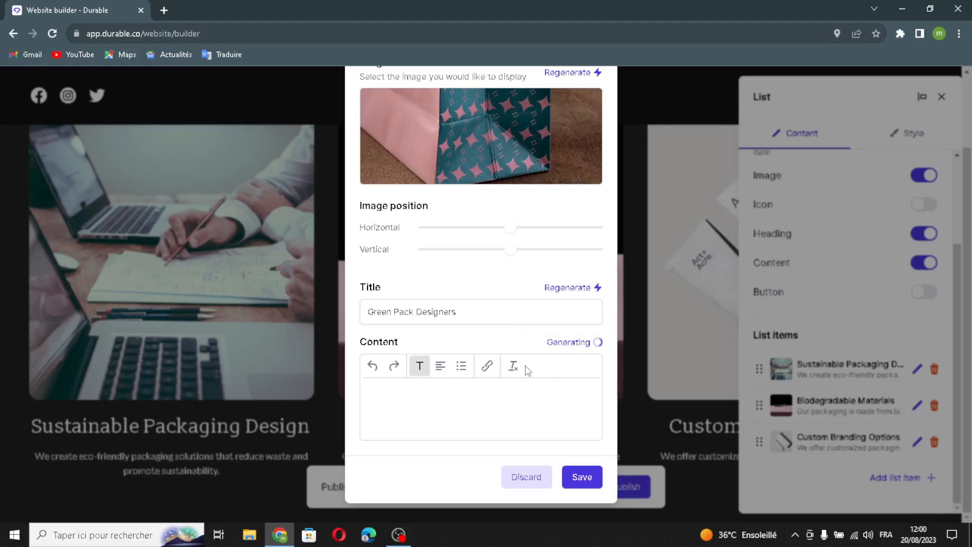
scroll(576, 390, "down", 2)
left_click(580, 477)
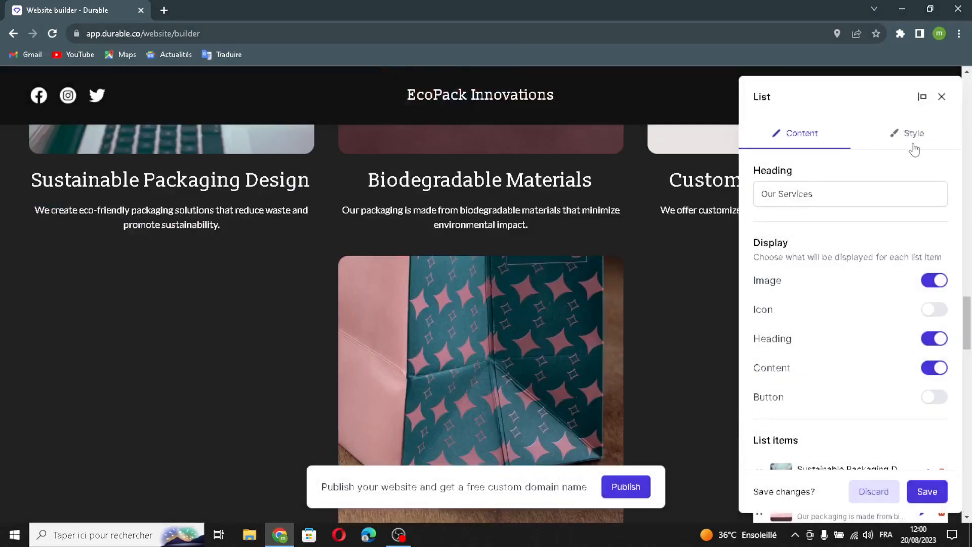
- Left-align the "Our Services" list, review its spacing and background settings, and save the section
left_click(914, 134)
scroll(841, 228, "up", 3)
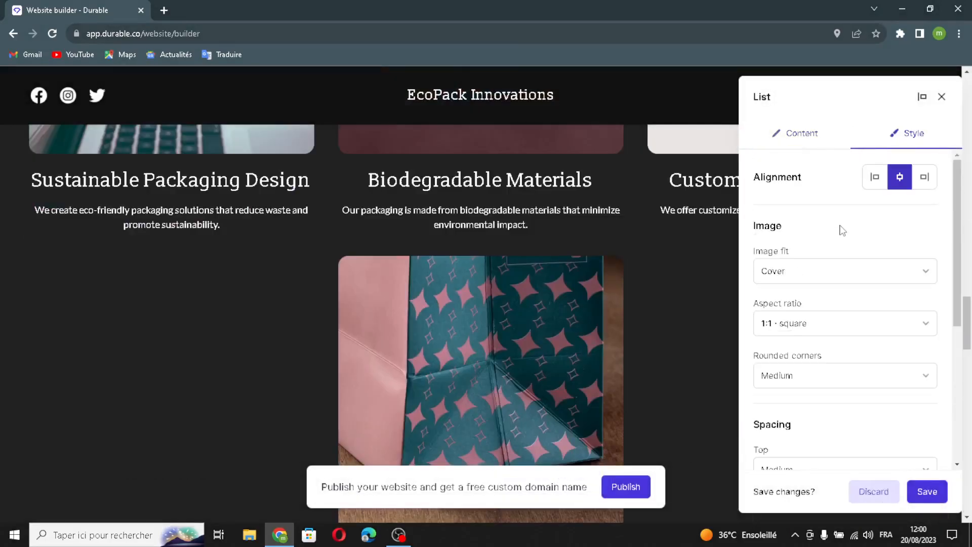
left_click(926, 183)
left_click(875, 182)
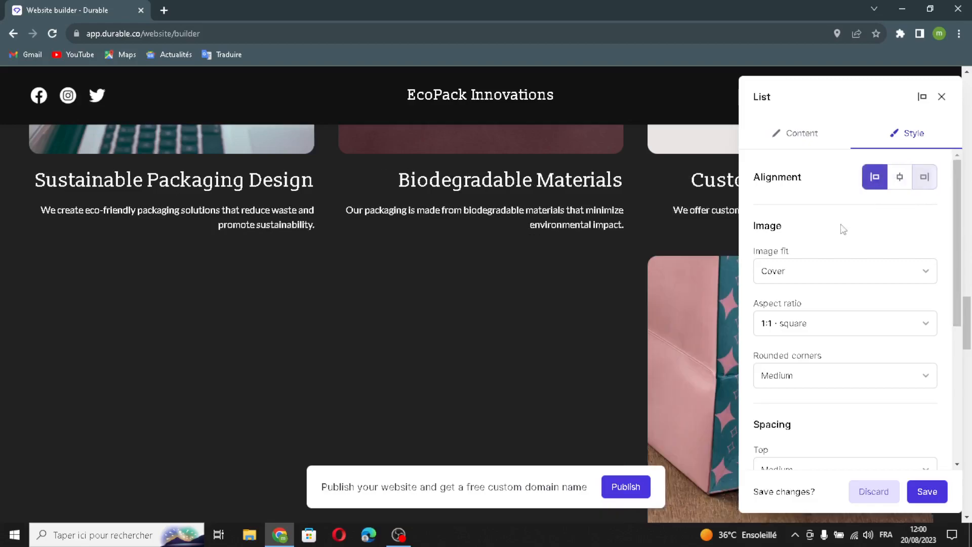
scroll(789, 319, "down", 3)
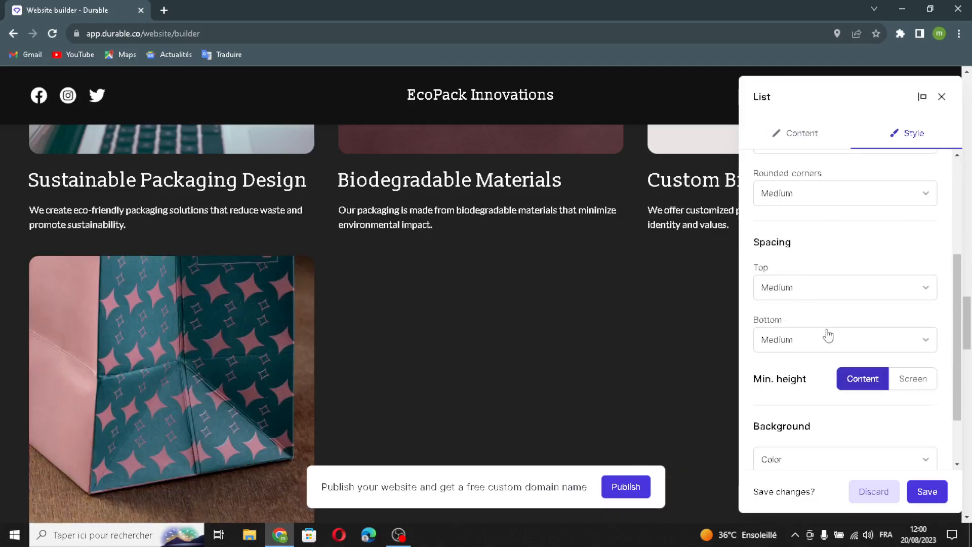
scroll(828, 336, "down", 2)
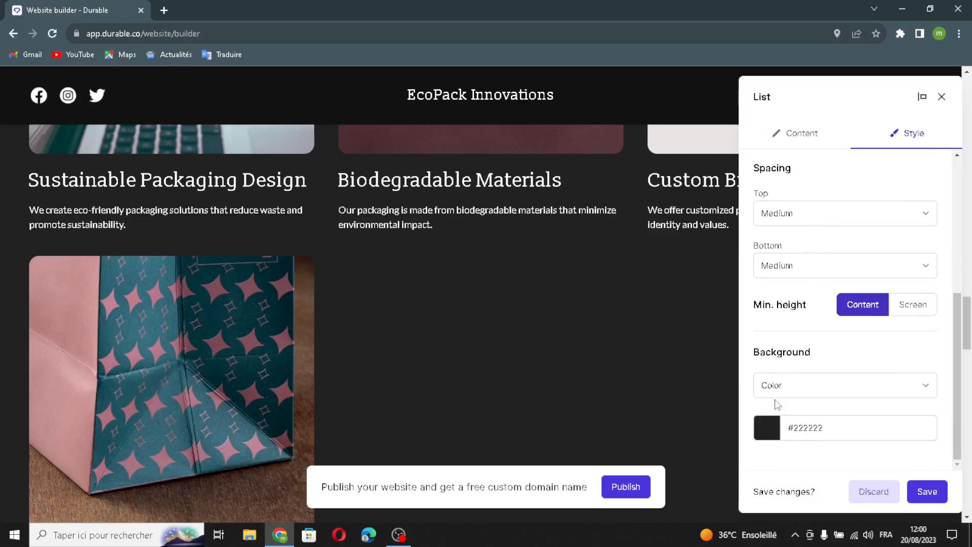
left_click(926, 490)
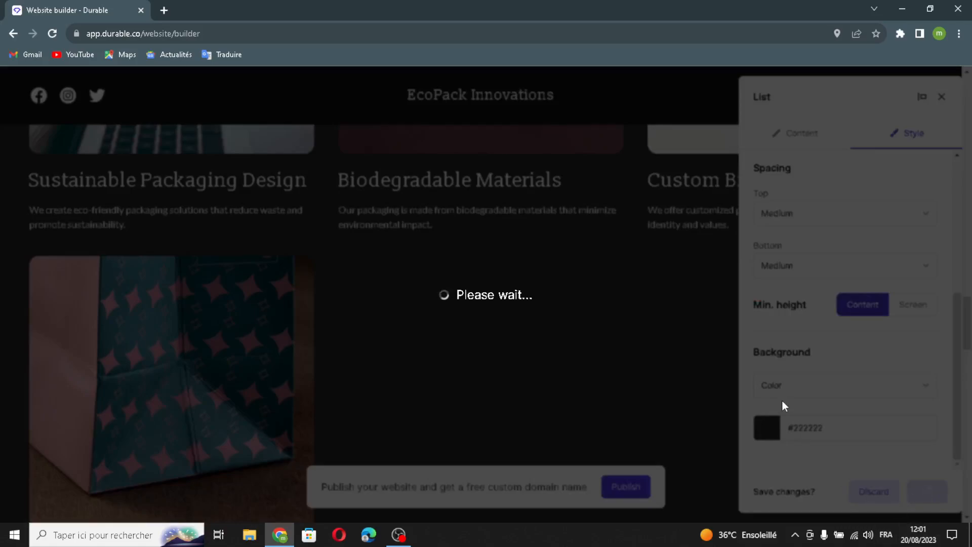
- Open the testimonials section for editing and add a testimonial with an AI-generated author name and no quote
scroll(746, 348, "down", 10)
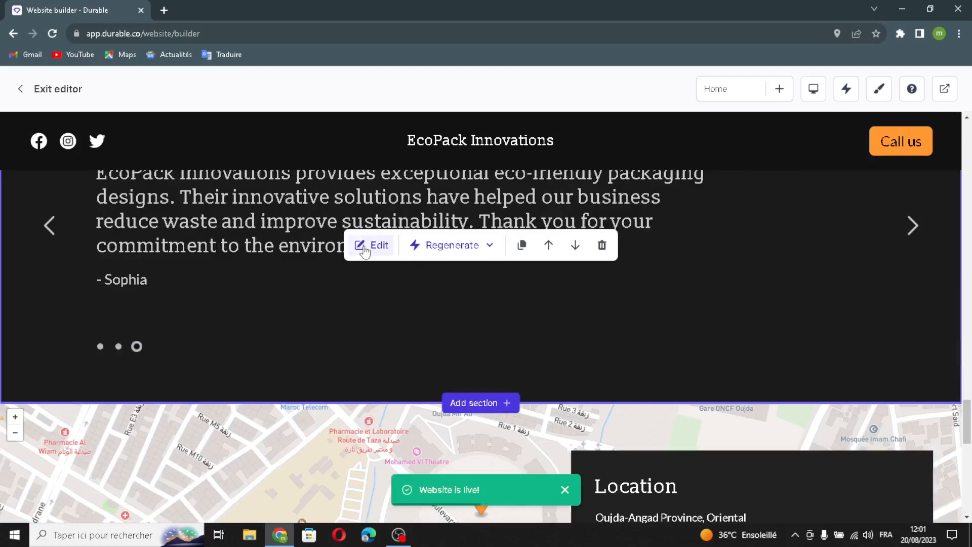
left_click(364, 248)
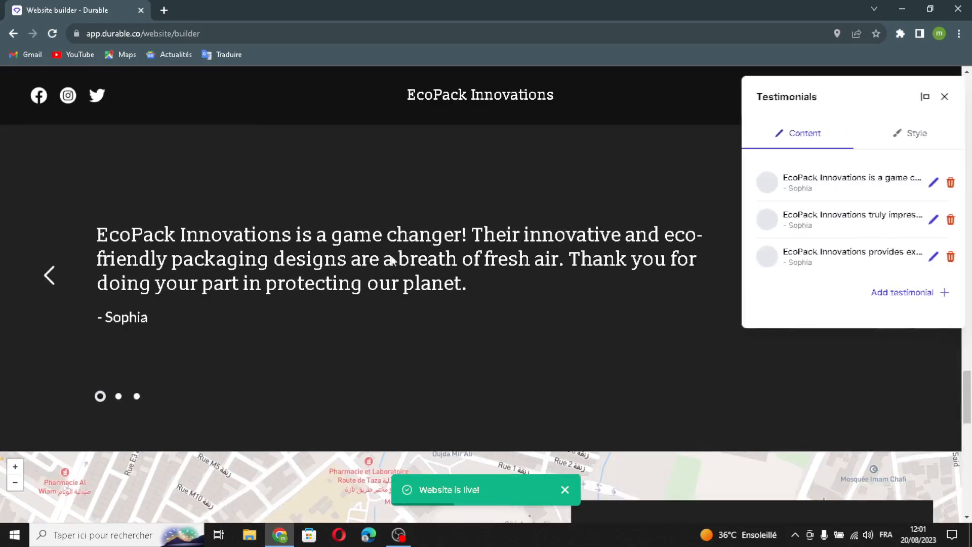
left_click(911, 292)
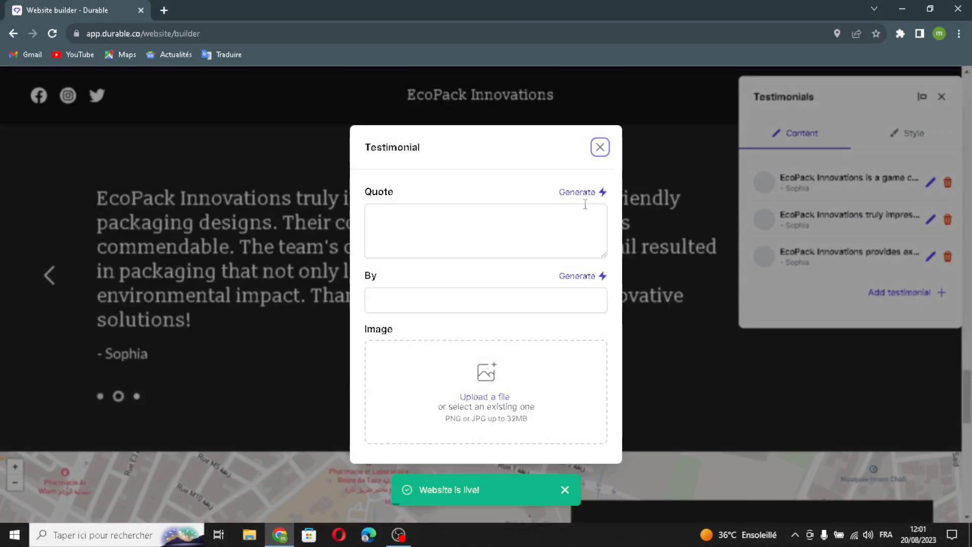
left_click(582, 277)
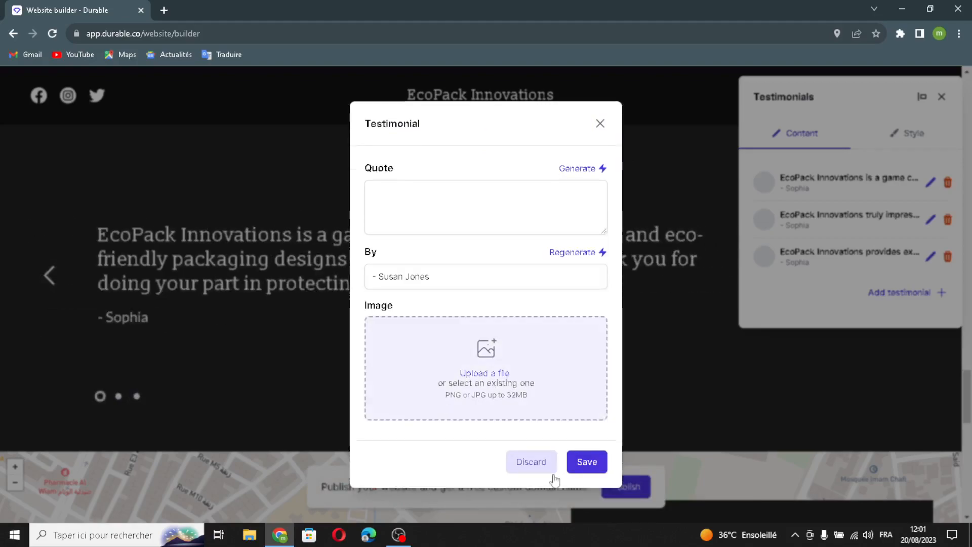
left_click(589, 463)
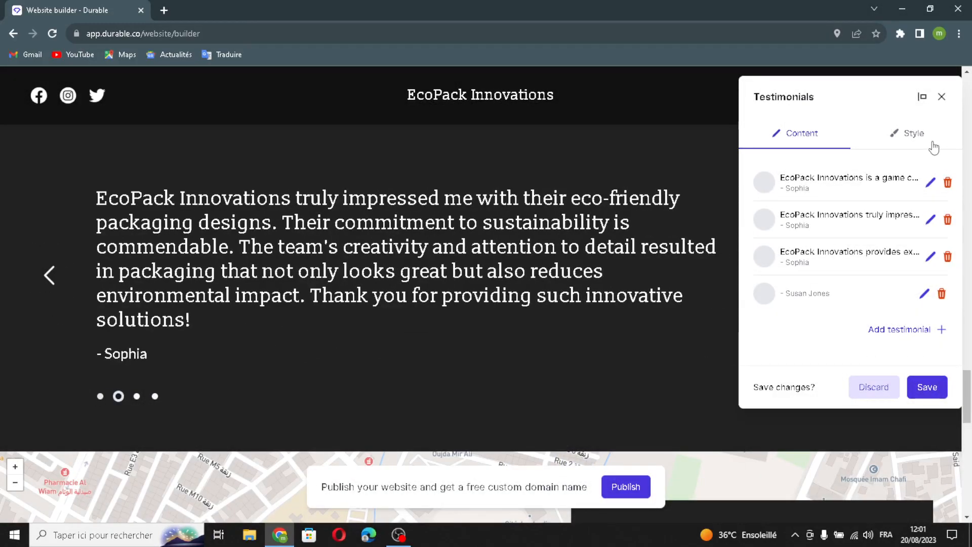
- Try right alignment for the testimonials, switch back to left alignment, and review the spacing and background settings
left_click(917, 134)
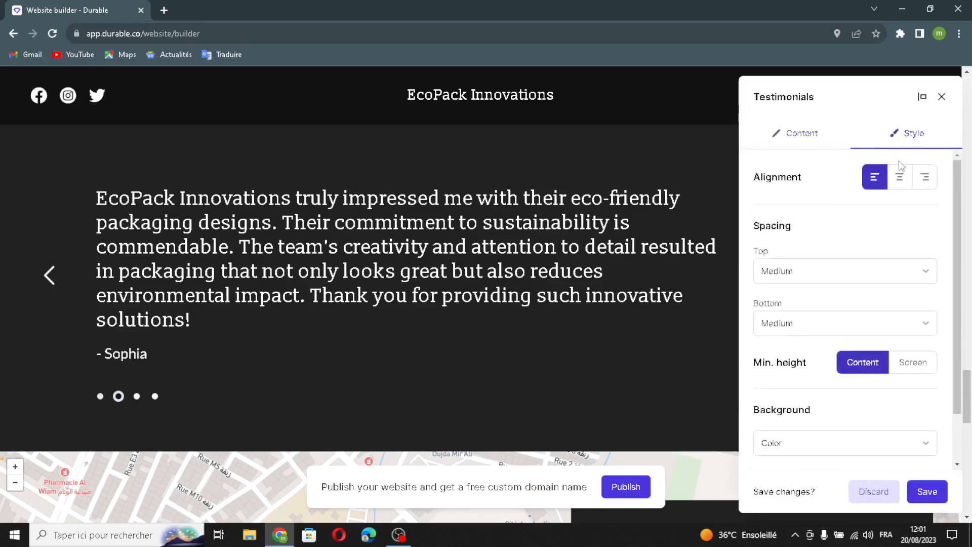
left_click(924, 177)
left_click(874, 178)
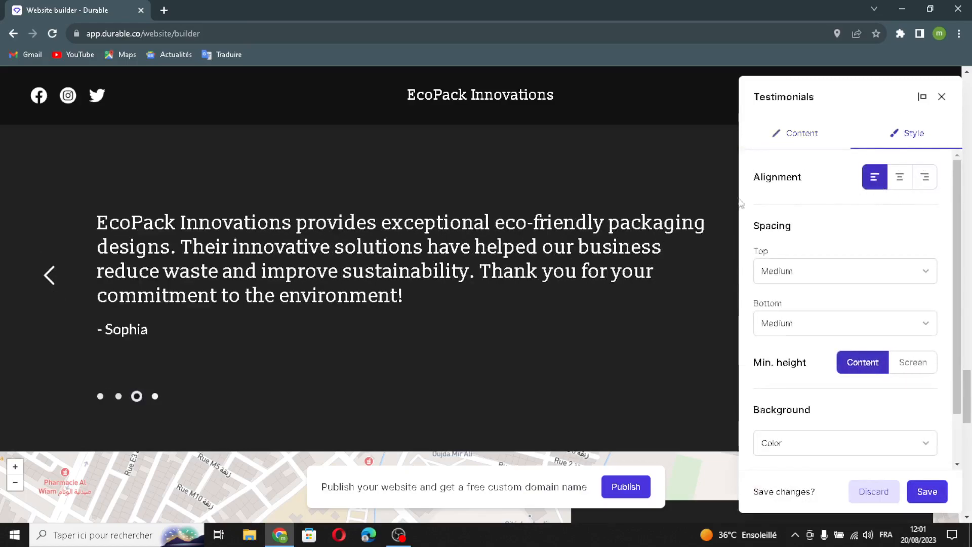
scroll(832, 226, "down", 2)
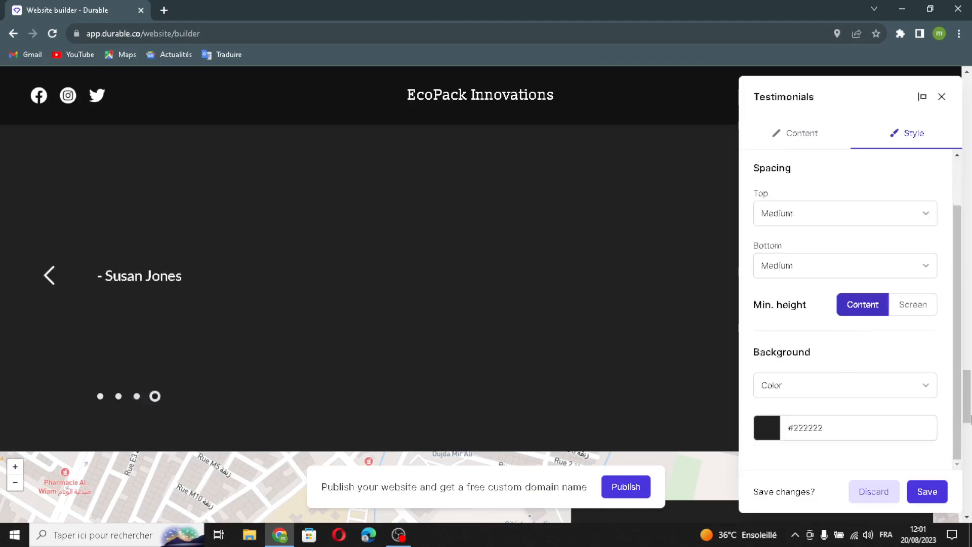
- Save the testimonials section, open the Location section for editing, and check its heading and address
left_click(928, 491)
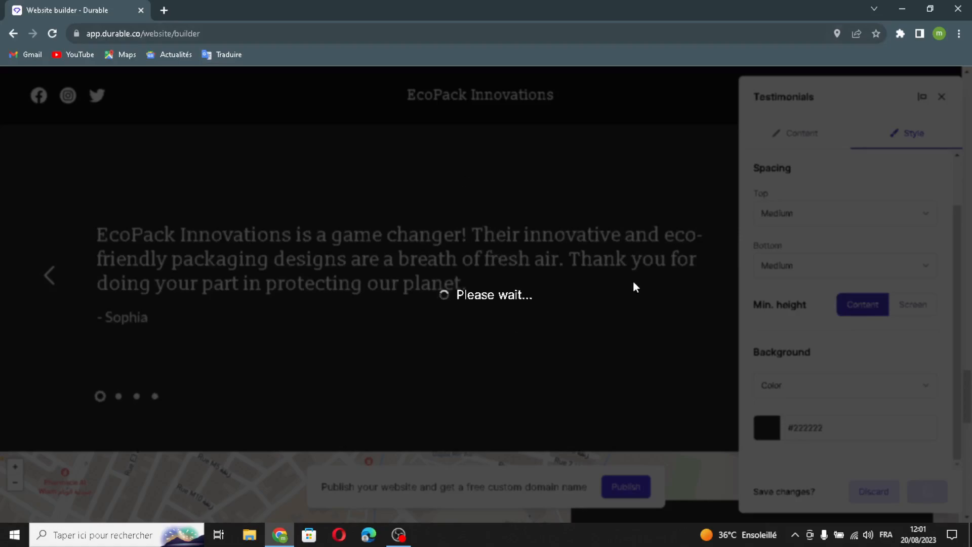
scroll(615, 306, "down", 4)
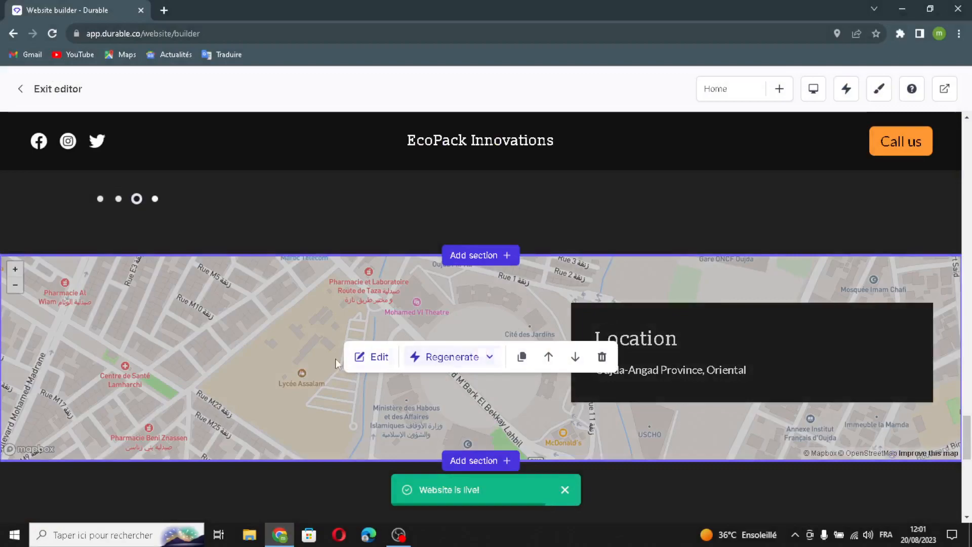
left_click(379, 356)
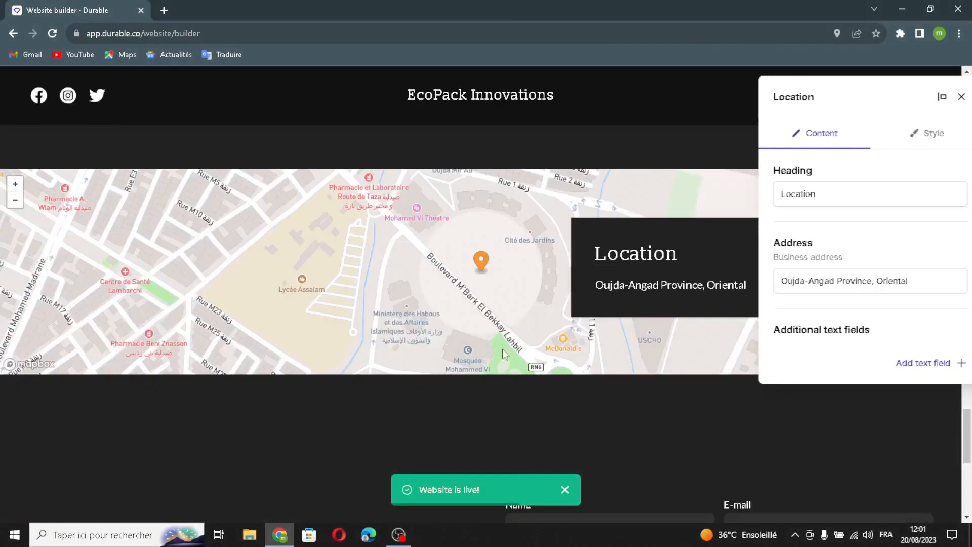
left_click(830, 191)
left_click(919, 284)
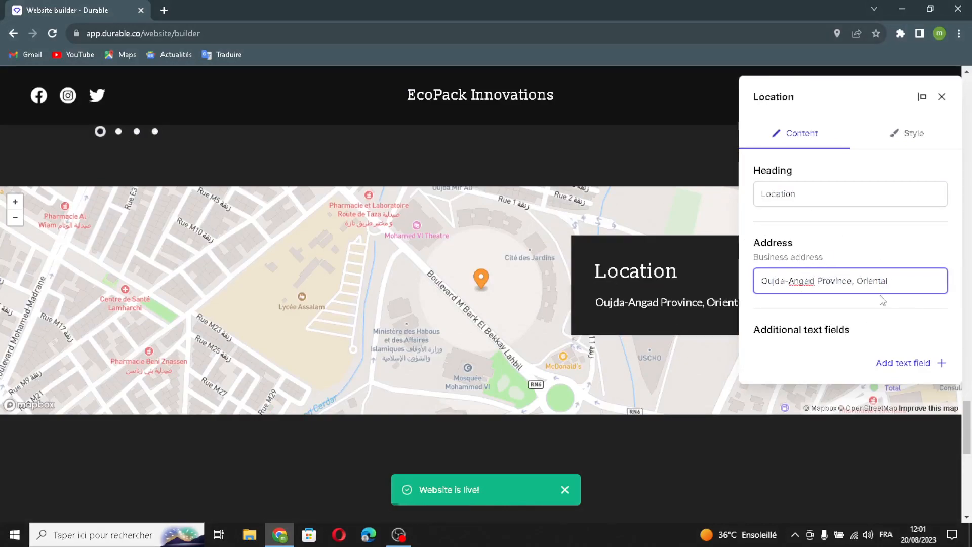
left_click(903, 364)
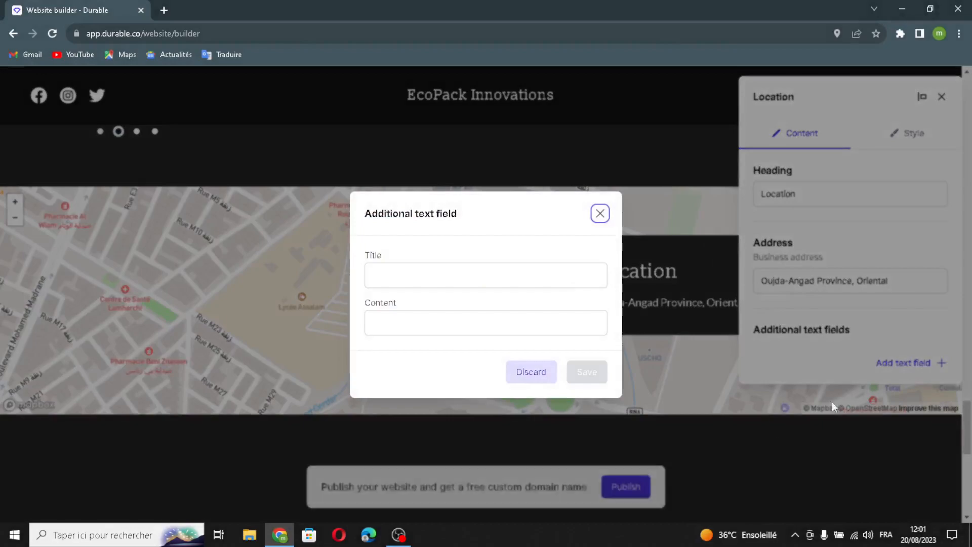
left_click(496, 269)
left_click(501, 320)
left_click(523, 269)
double_click(598, 223)
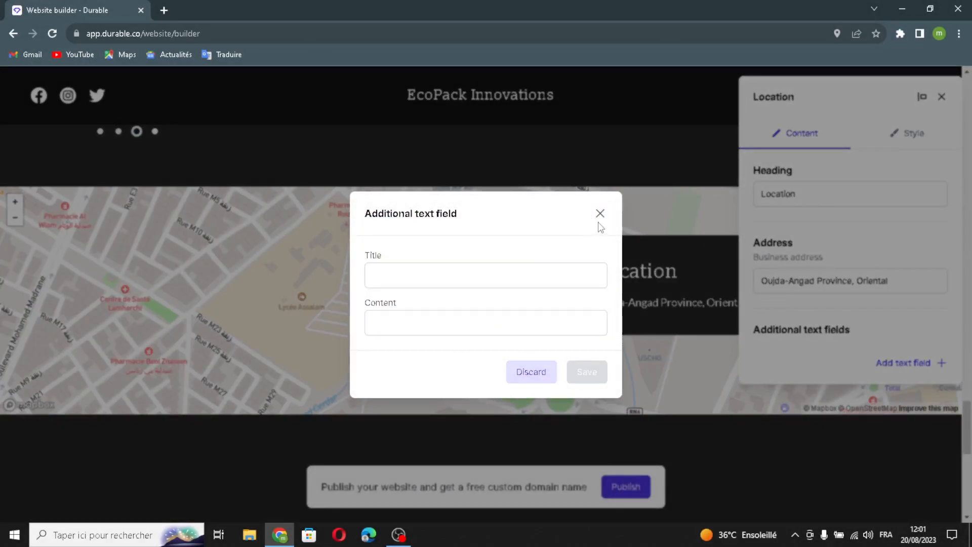
left_click(603, 217)
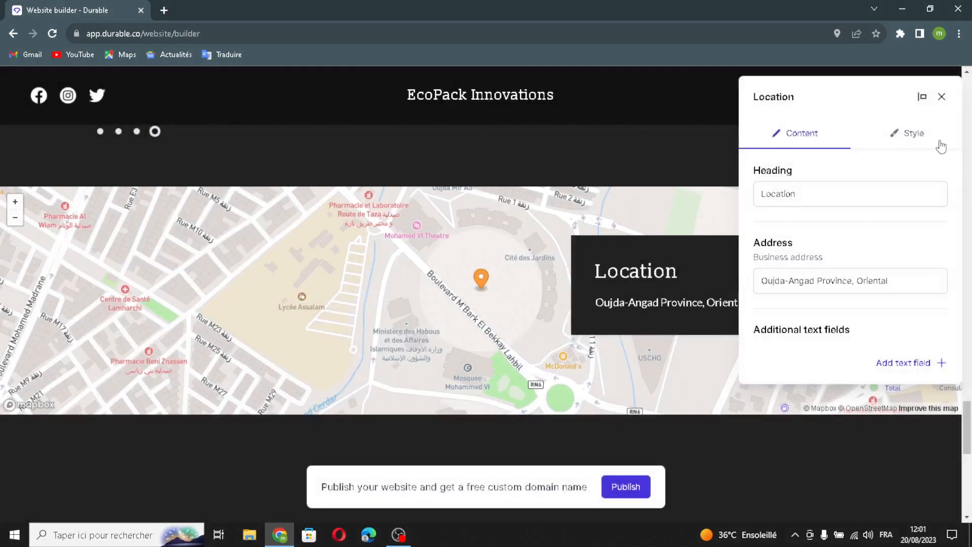
- Set the Location section's map type to Inline map and its theme to Outdoors
left_click(938, 144)
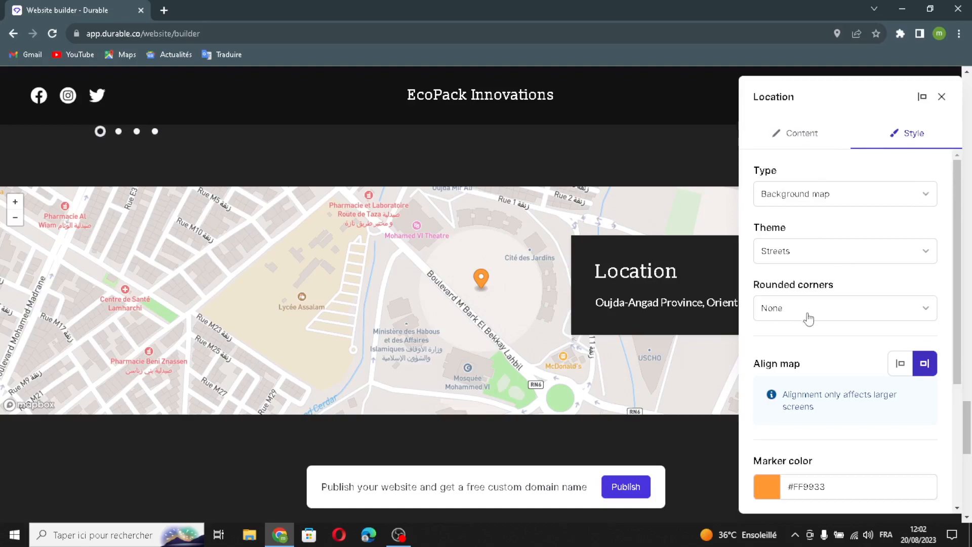
scroll(807, 321, "down", 2)
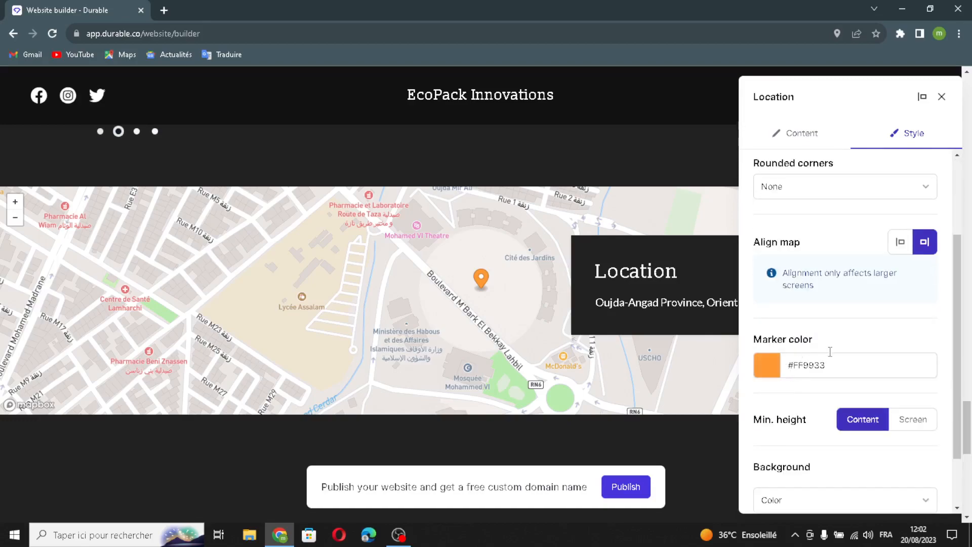
scroll(796, 454, "down", 1)
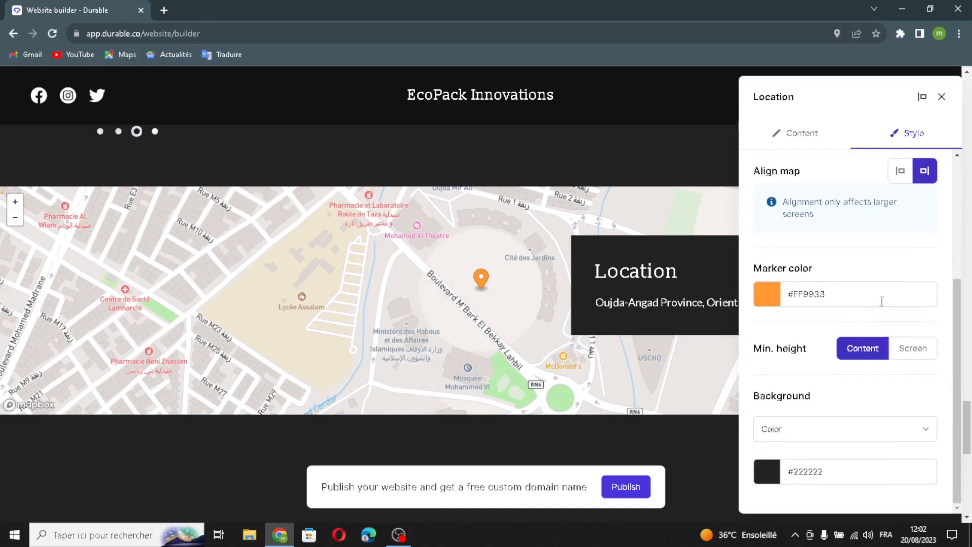
scroll(871, 283, "up", 3)
left_click(779, 198)
left_click(783, 243)
left_click(799, 251)
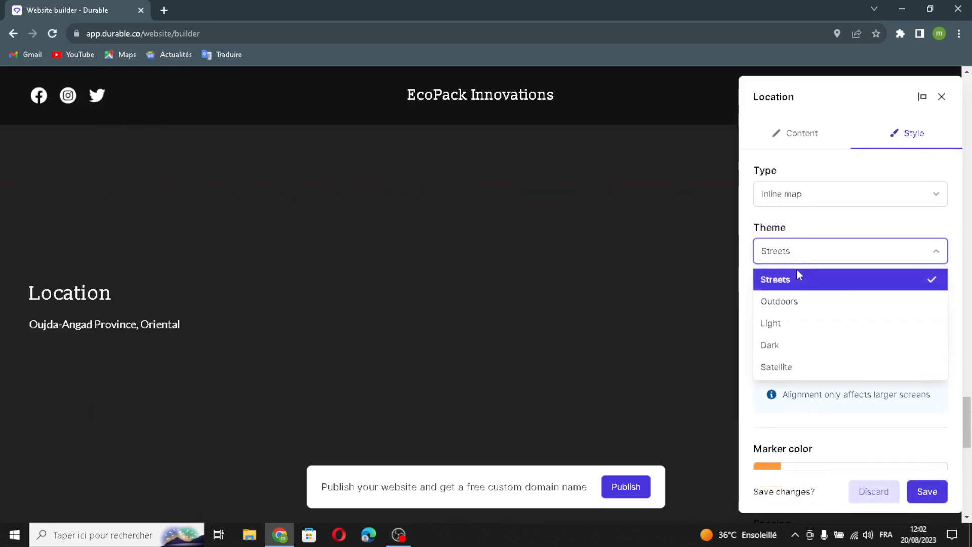
left_click(788, 303)
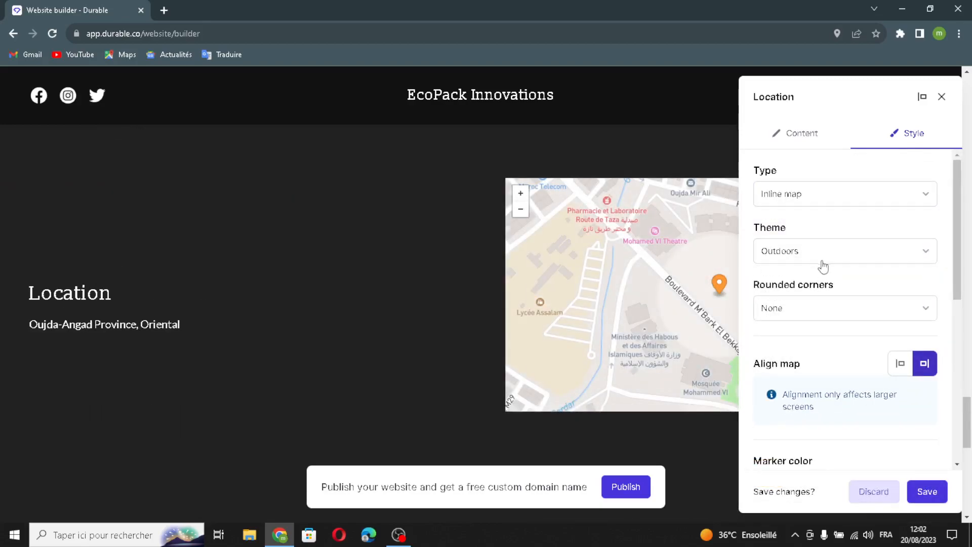
- Set the map's rounded corners to Medium and save the Location section
left_click(798, 311)
left_click(816, 369)
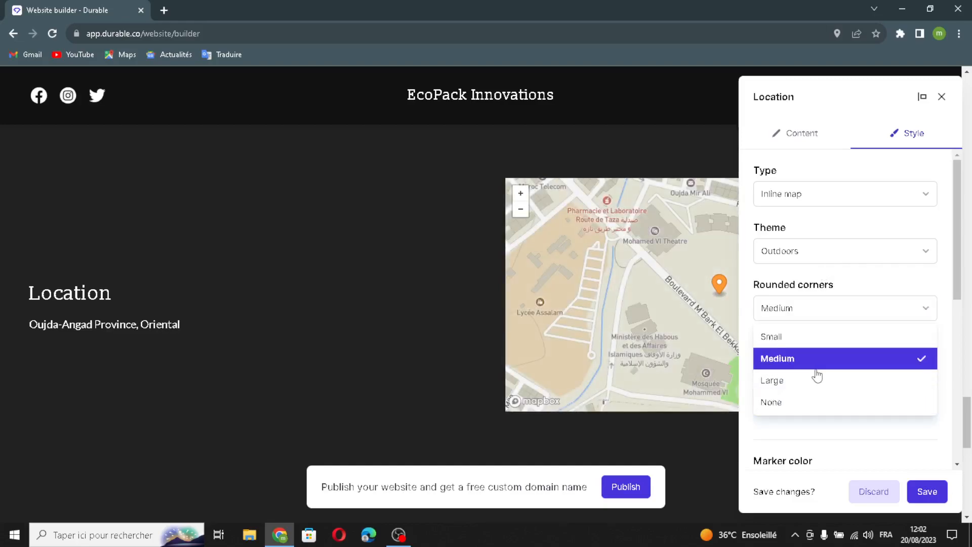
left_click(943, 95)
left_click(584, 326)
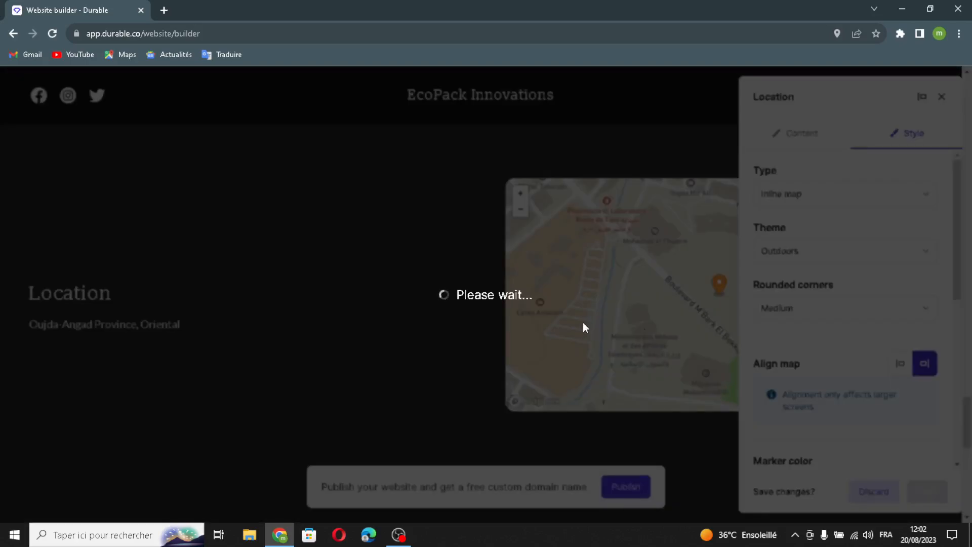
- Regenerate the contact form's heading and text with AI, and generate a form success message
scroll(464, 264, "down", 5)
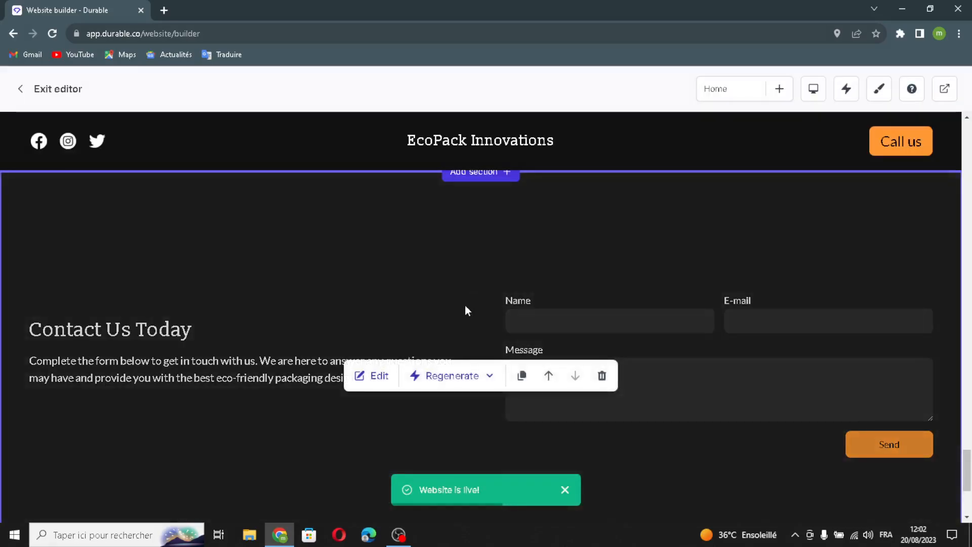
left_click(380, 375)
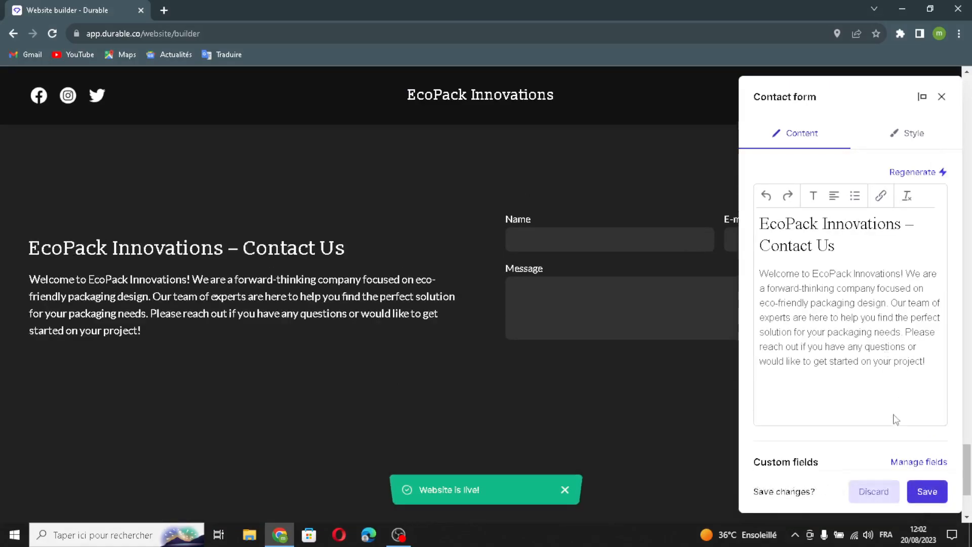
scroll(929, 369, "down", 3)
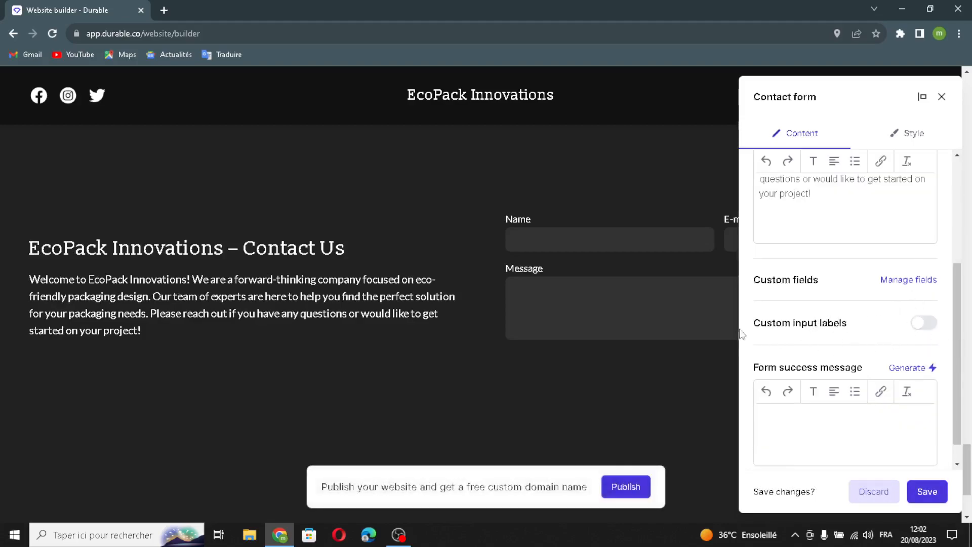
left_click(931, 368)
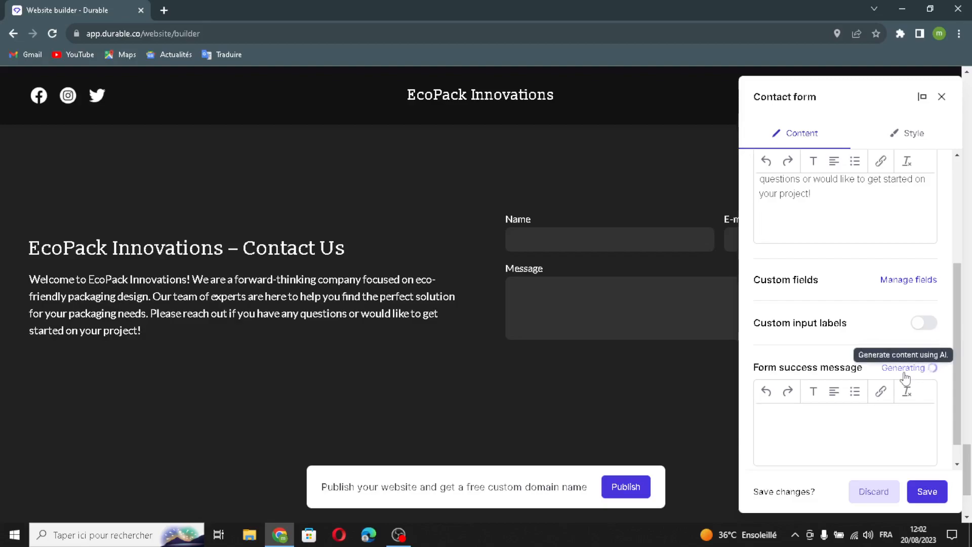
scroll(897, 391, "down", 5)
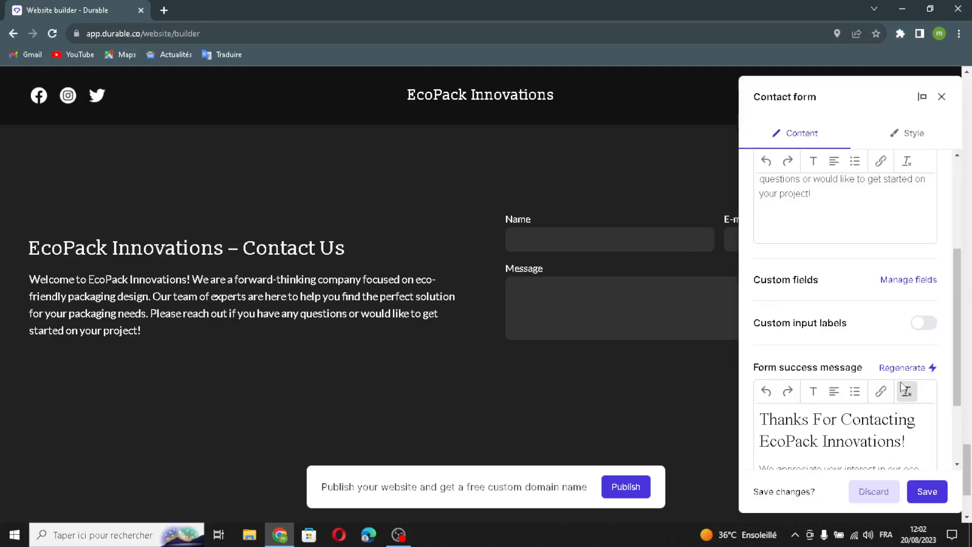
- Review the contact form's alignment, spacing, height and background settings, and save the section
left_click(926, 133)
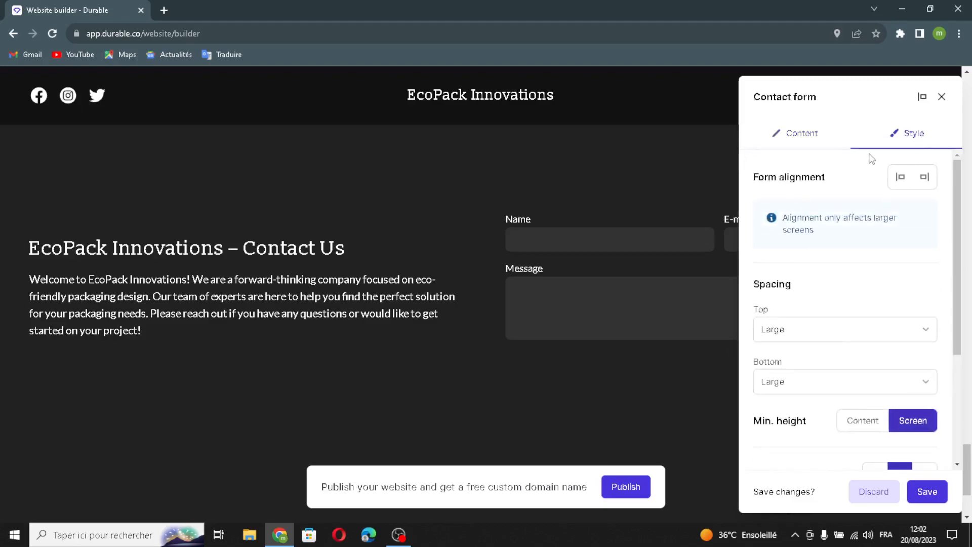
scroll(832, 281, "down", 3)
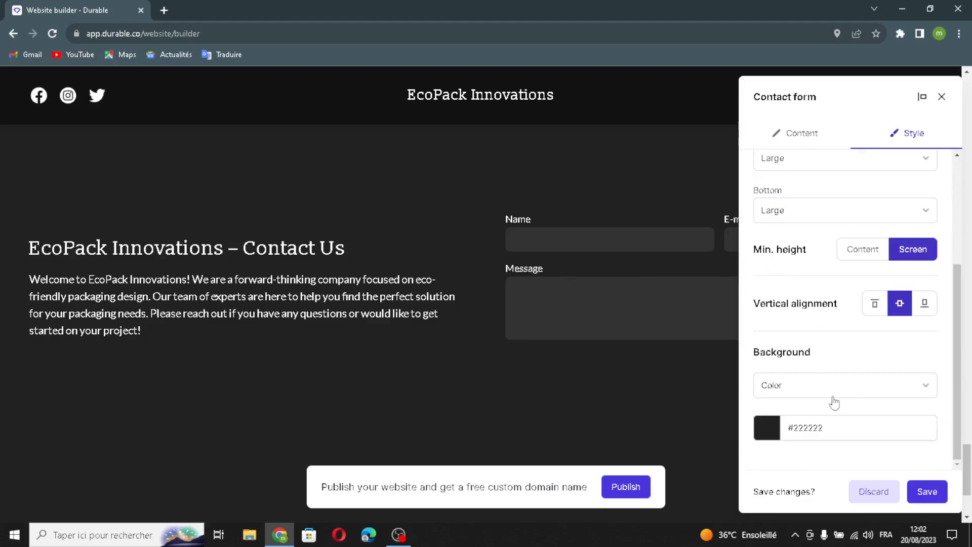
scroll(851, 354, "up", 3)
scroll(861, 346, "down", 3)
left_click(928, 492)
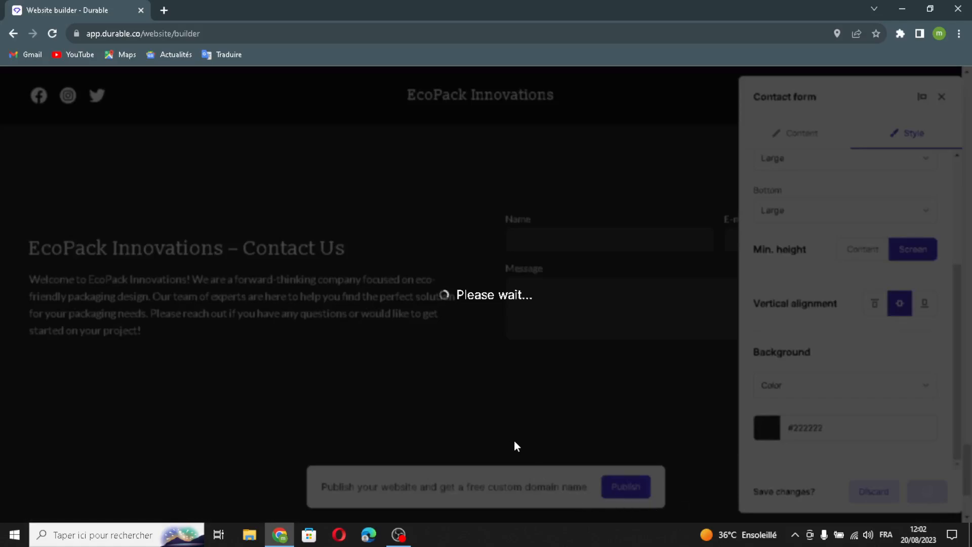
- Open the footer for editing and enable the option to replace the company name with a logo
scroll(557, 364, "down", 3)
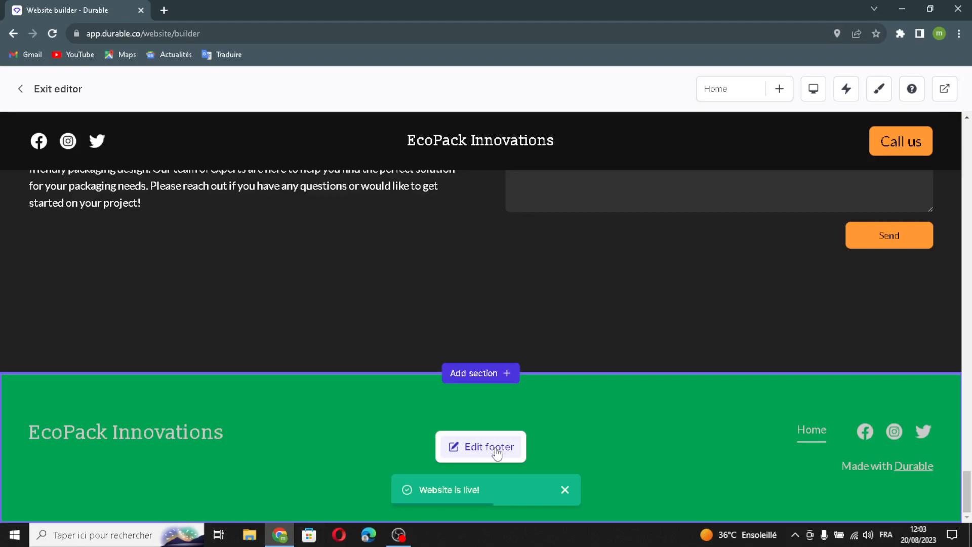
left_click(497, 451)
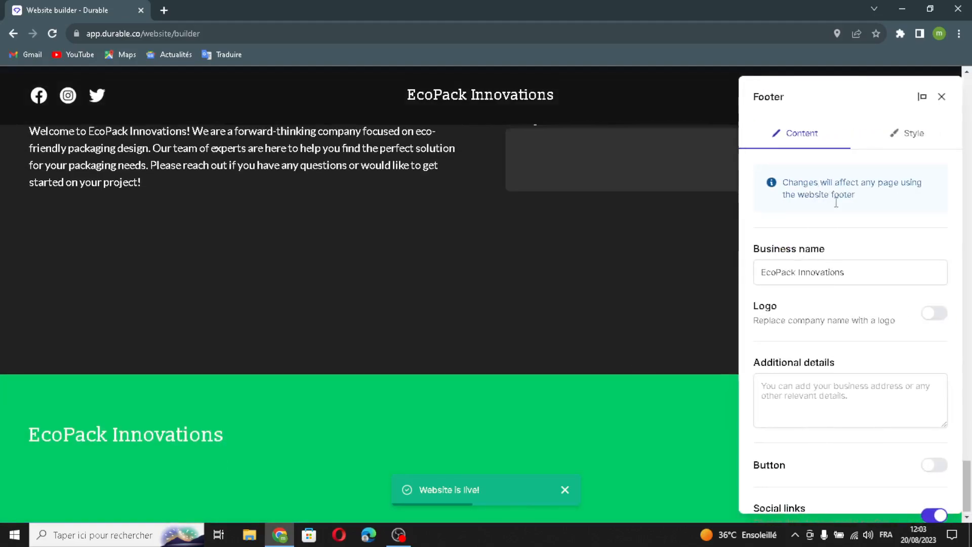
mouse_move(879, 281)
left_mouse_down()
mouse_move(844, 261)
mouse_move(884, 270)
left_mouse_up()
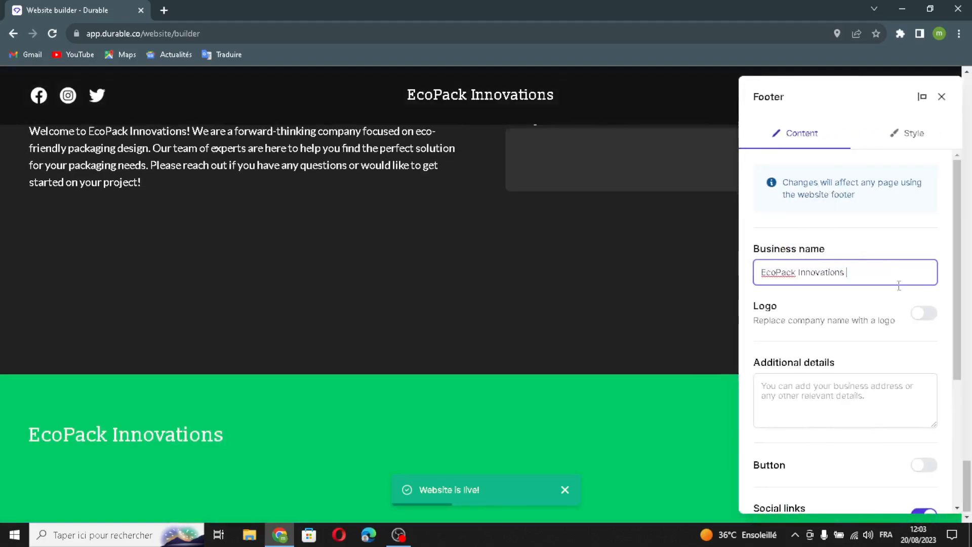
left_click(922, 318)
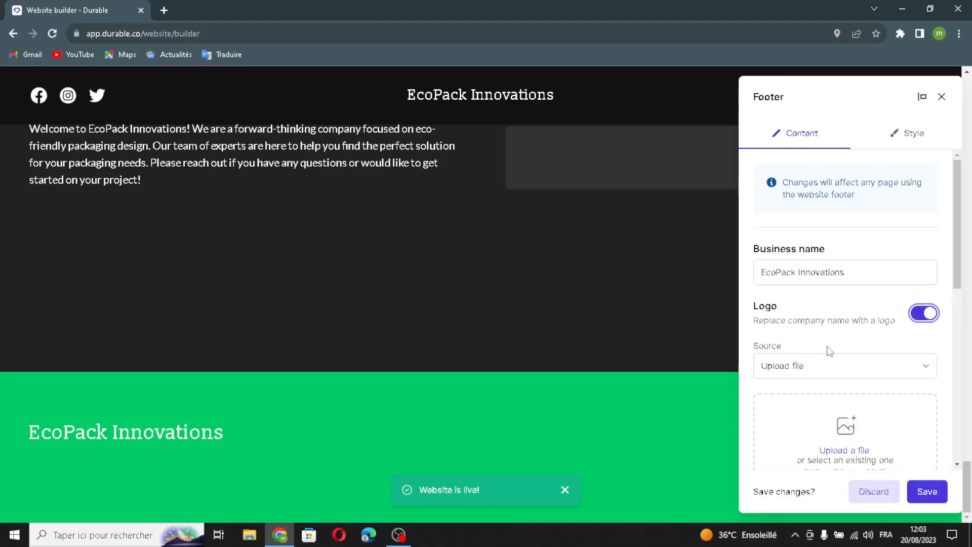
- Review the footer's additional details, button, social links and Made with Durable settings, and save the footer
scroll(874, 364, "down", 3)
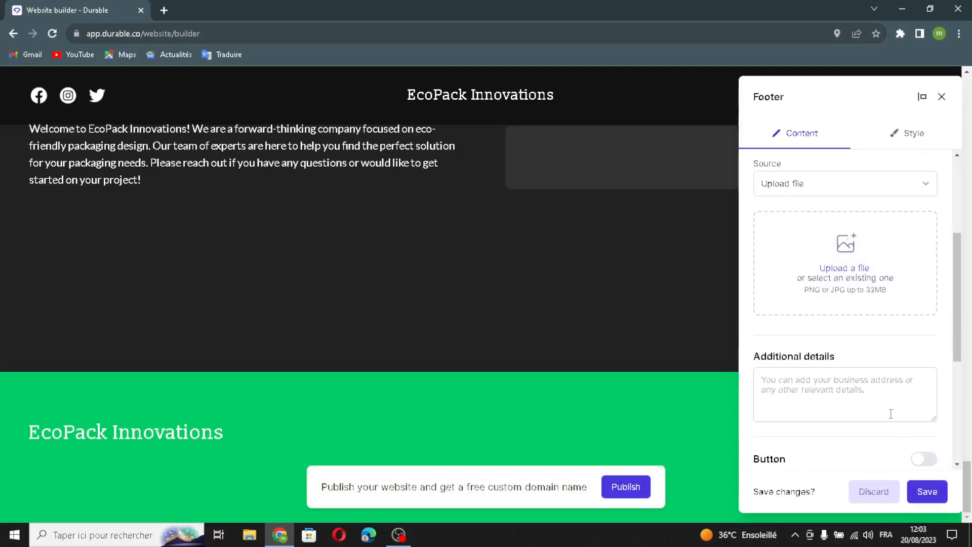
left_click(843, 405)
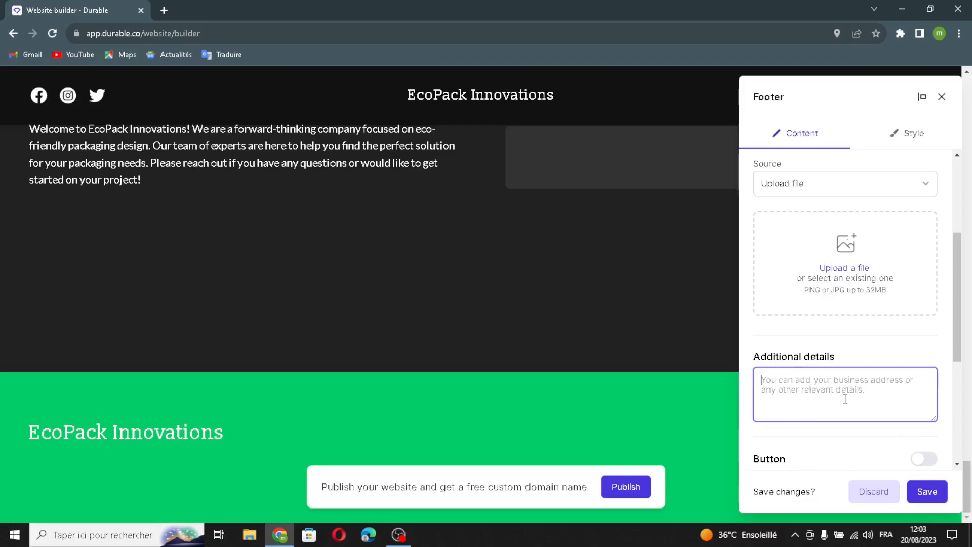
scroll(846, 399, "down", 3)
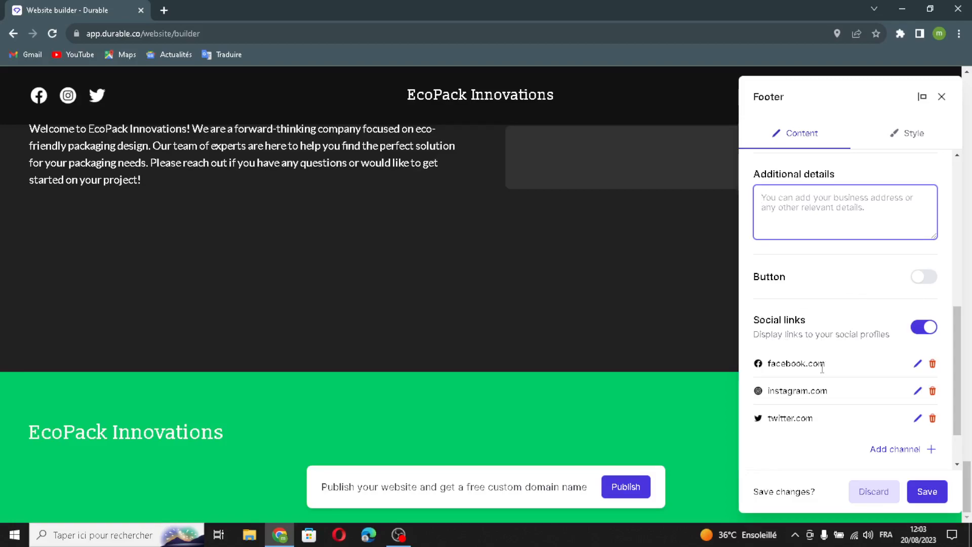
scroll(823, 370, "down", 1)
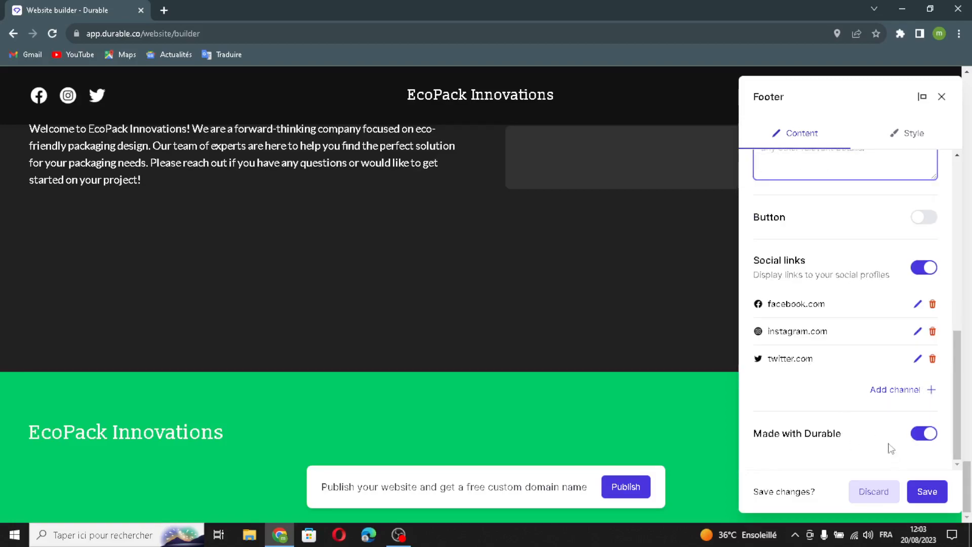
left_click(926, 496)
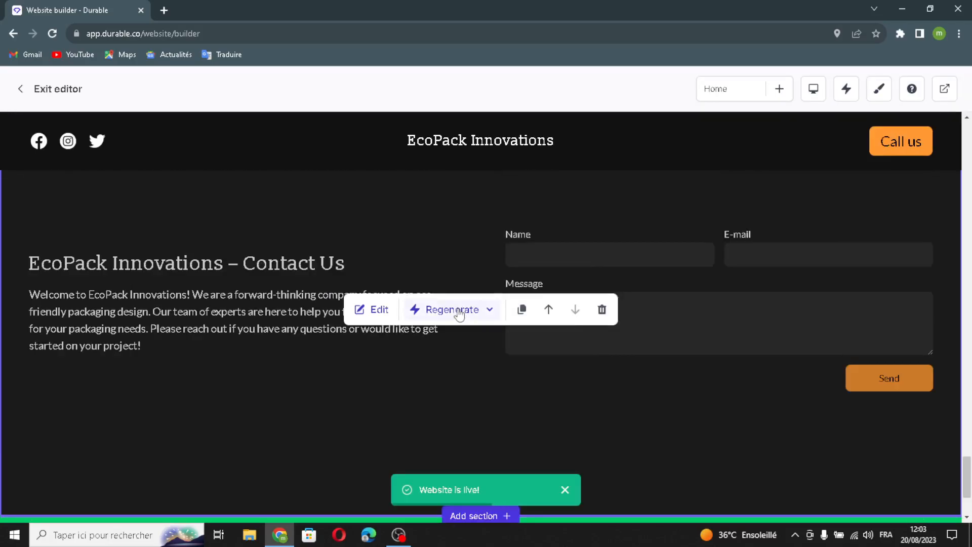
- Look through the contact section's regeneration options and close them without regenerating anything
left_click(488, 309)
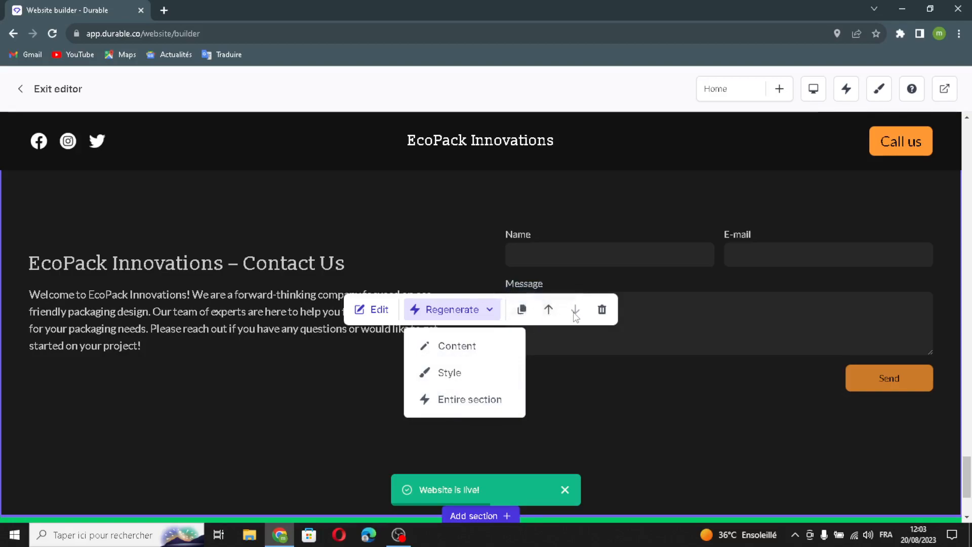
left_click(622, 336)
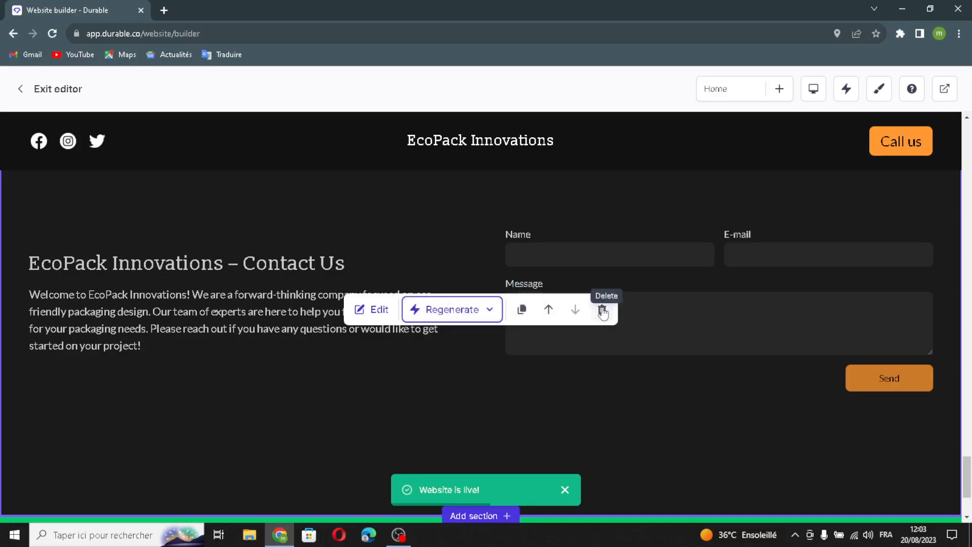
scroll(602, 317, "down", 3)
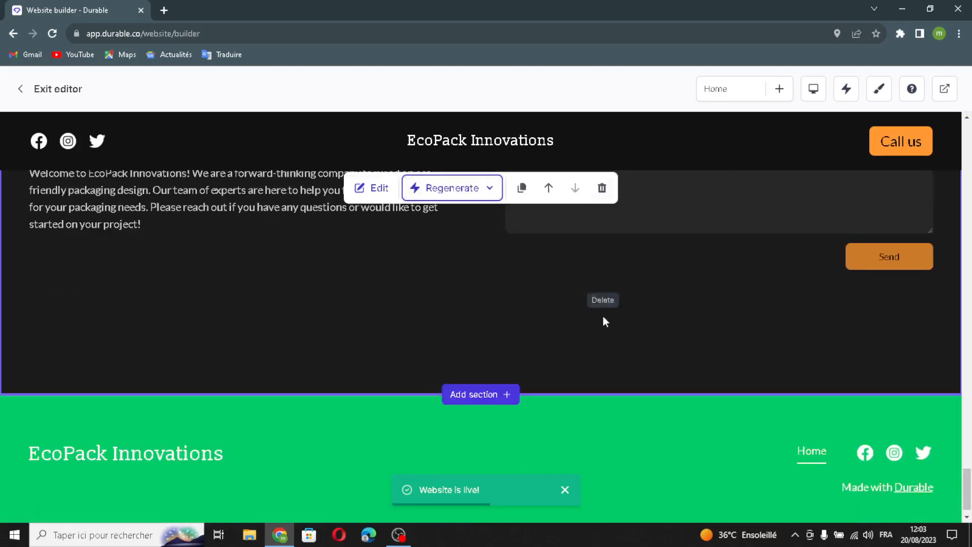